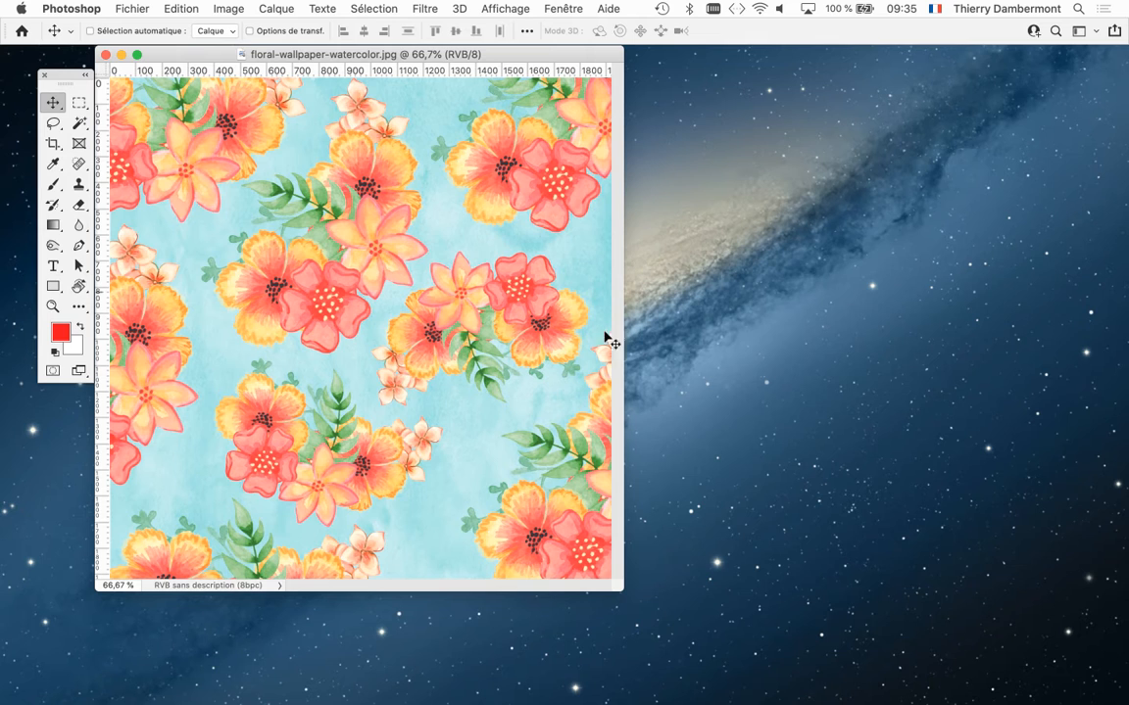
# Resize and move the floral-wallpaper-watercolor.jpg window, and check the document information in its status bar.
pyautogui.moveTo(621, 589); pyautogui.dragTo(835, 617)
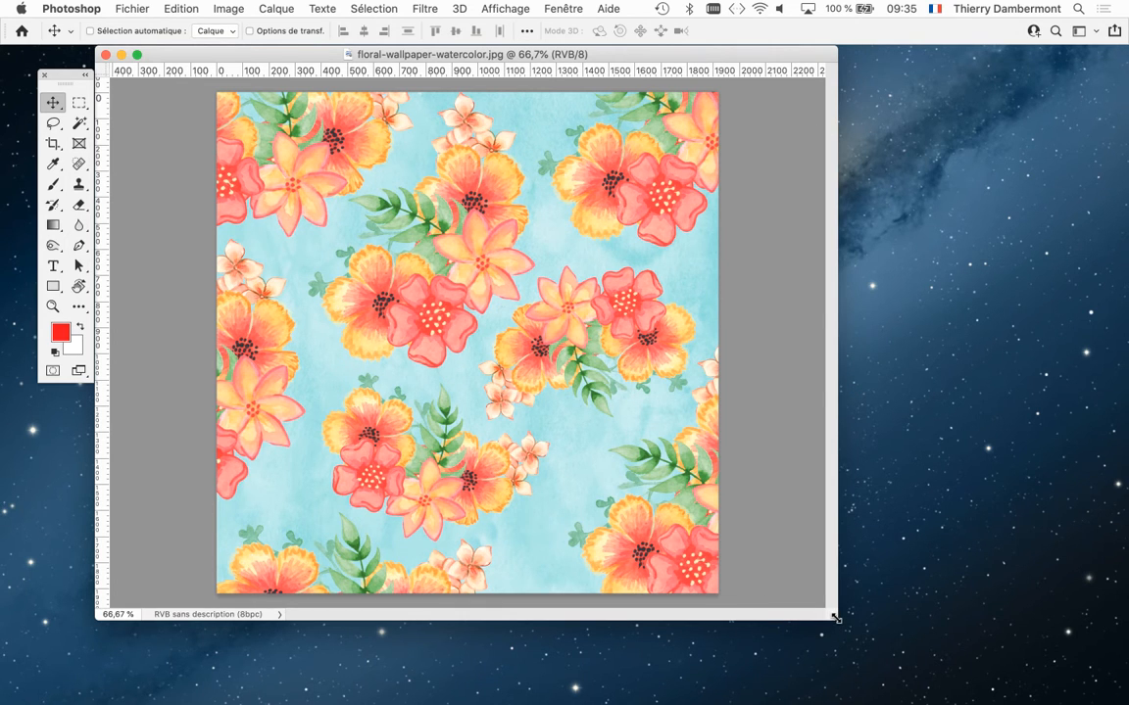
pyautogui.moveTo(826, 618); pyautogui.dragTo(641, 468)
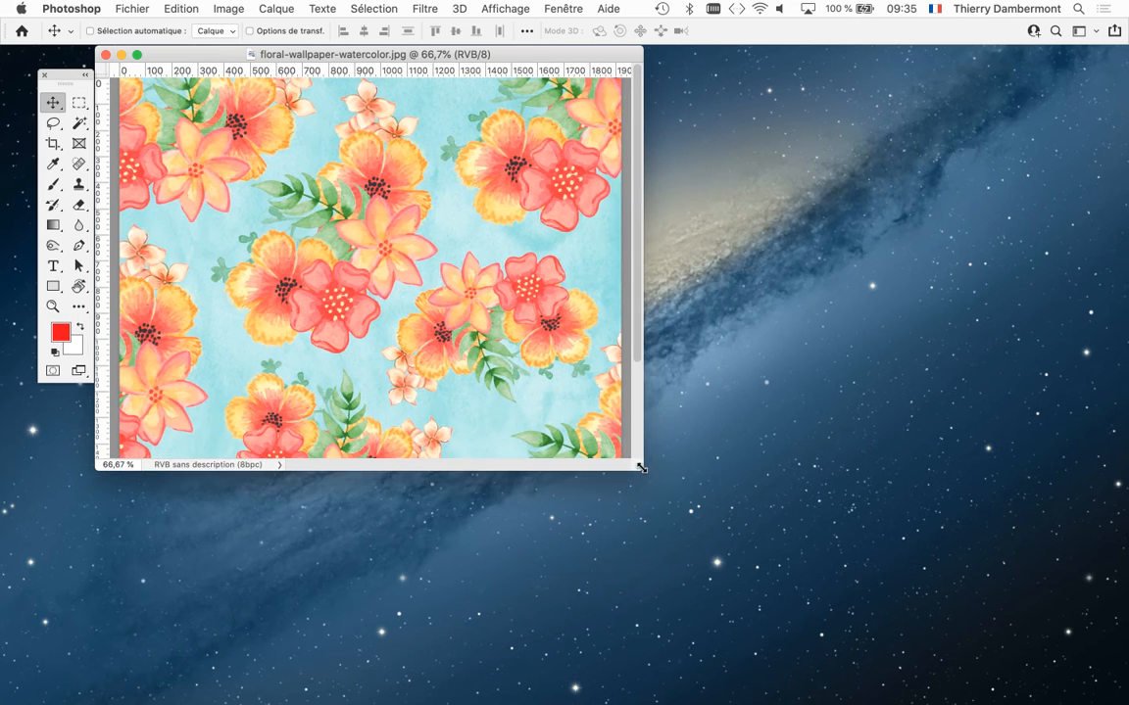
pyautogui.moveTo(564, 58); pyautogui.dragTo(693, 90)
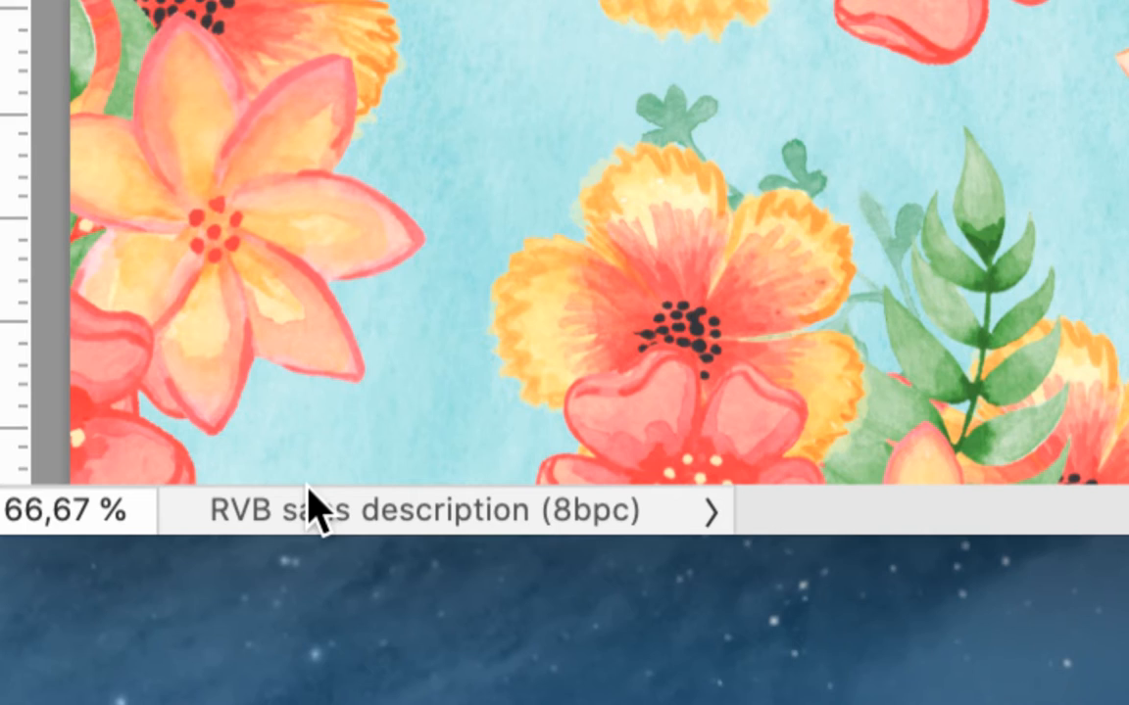
pyautogui.click(312, 505)
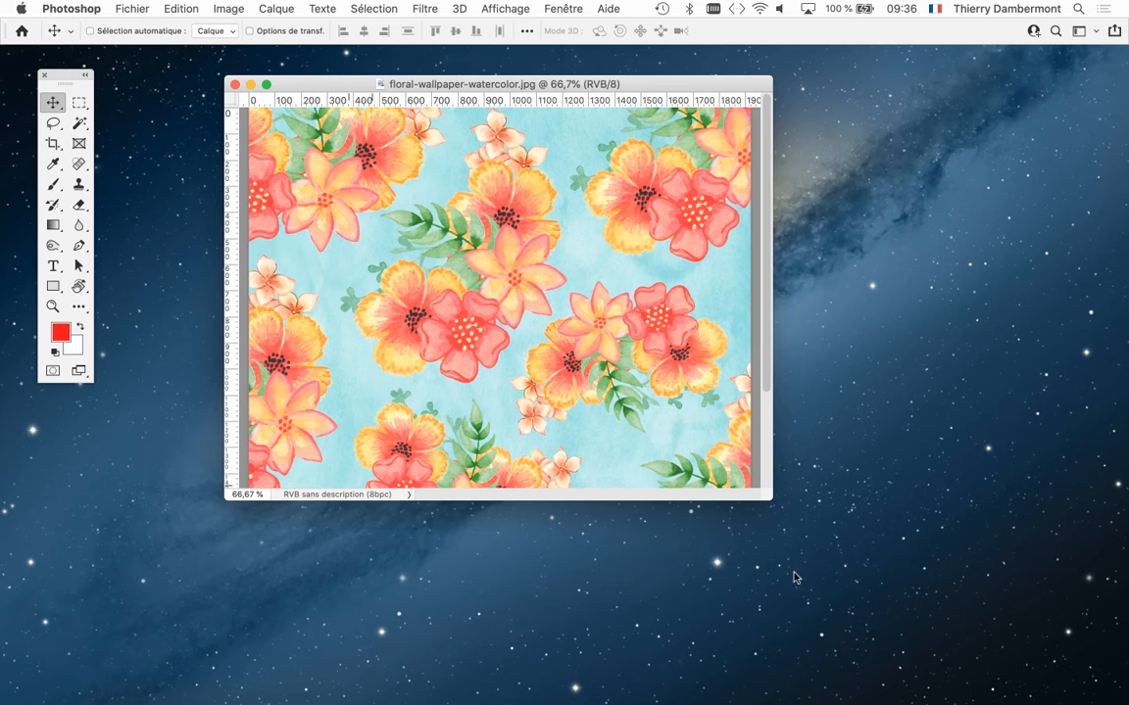
# Reshape the floral wallpaper window into a tall, narrow frame and place it beside the toolbox.
pyautogui.moveTo(765, 500); pyautogui.dragTo(774, 601)
pyautogui.moveTo(478, 82); pyautogui.dragTo(411, 69)
pyautogui.click(256, 585)
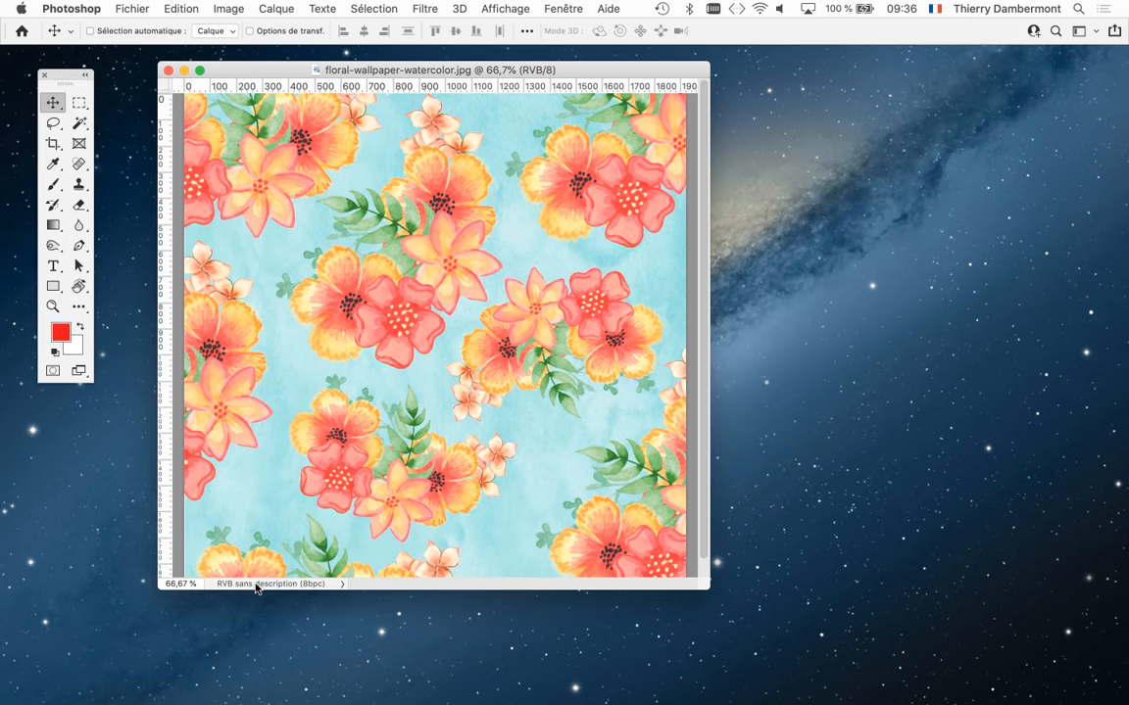
pyautogui.moveTo(285, 73); pyautogui.dragTo(253, 67)
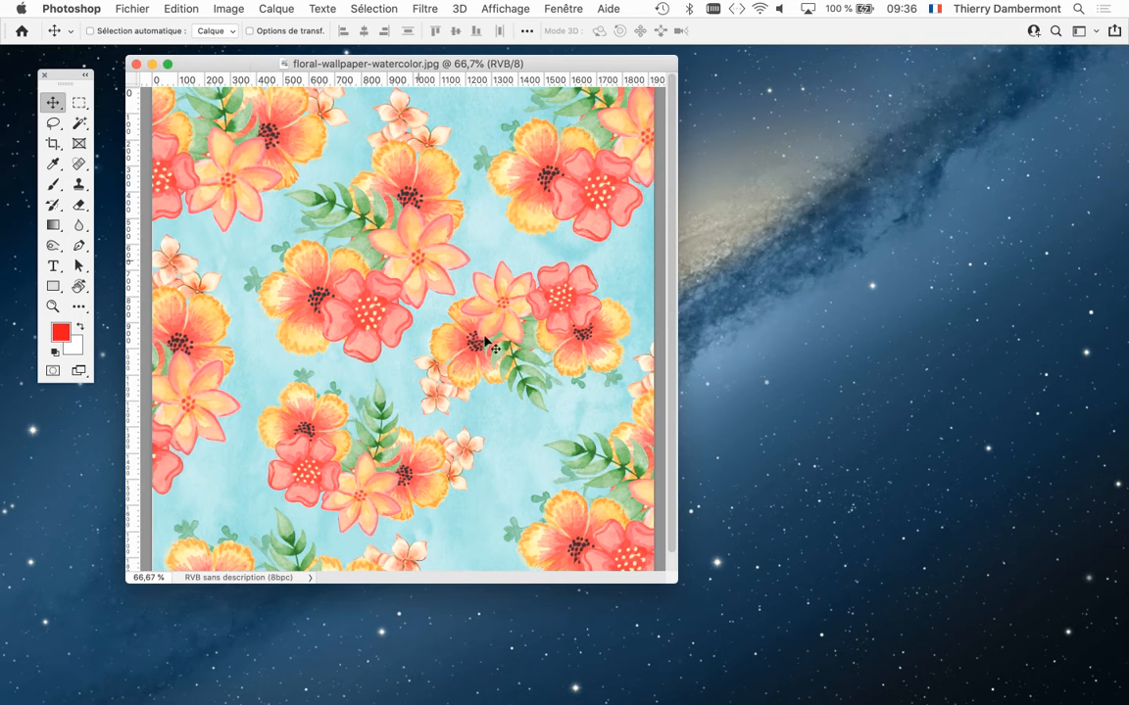
pyautogui.moveTo(672, 580); pyautogui.dragTo(487, 586)
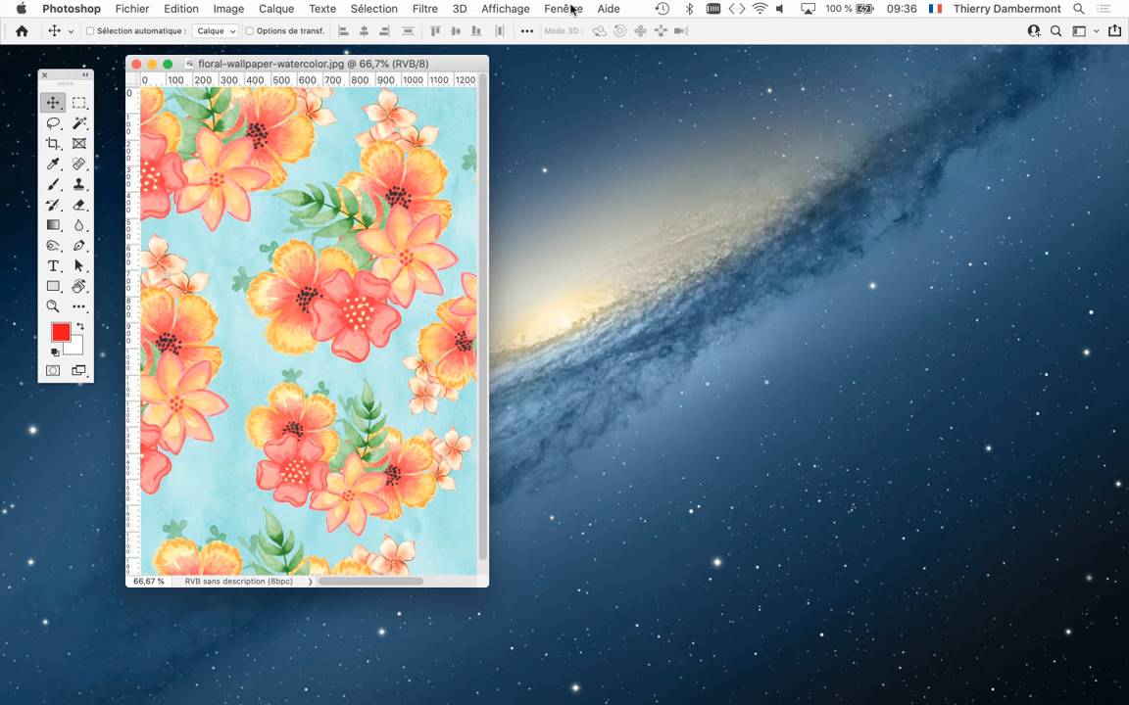
# Show the Motifs panel, shorten it, and arrange it beside the floral wallpaper window.
pyautogui.click(572, 10)
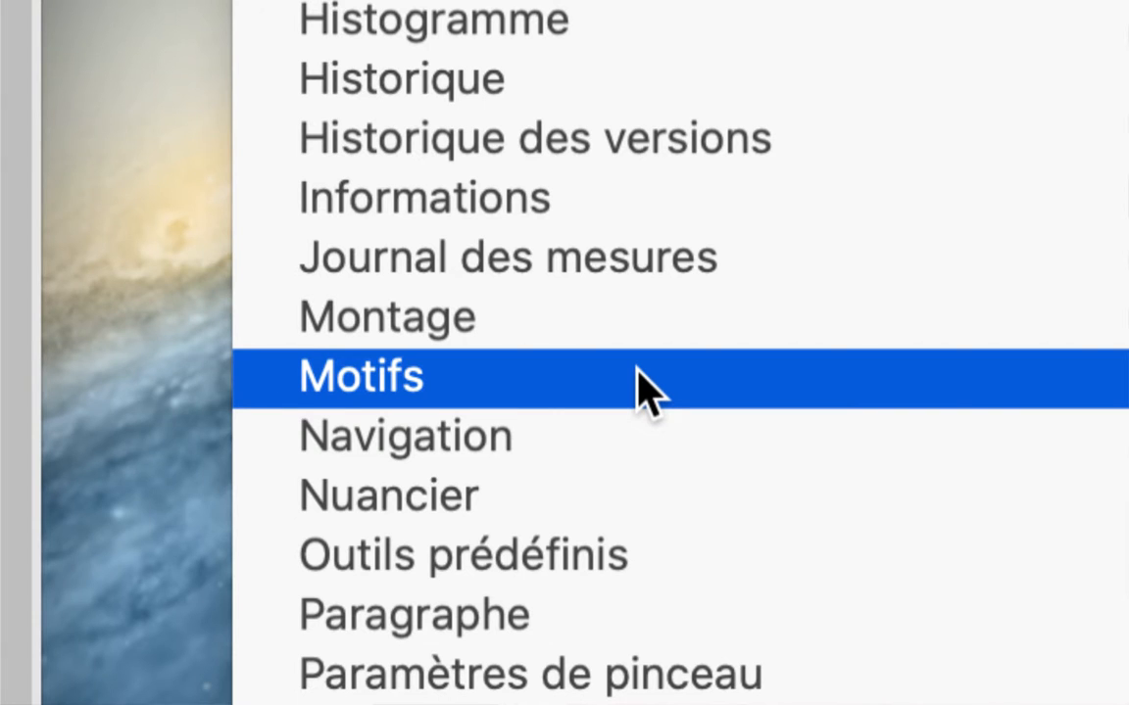
pyautogui.click(647, 390)
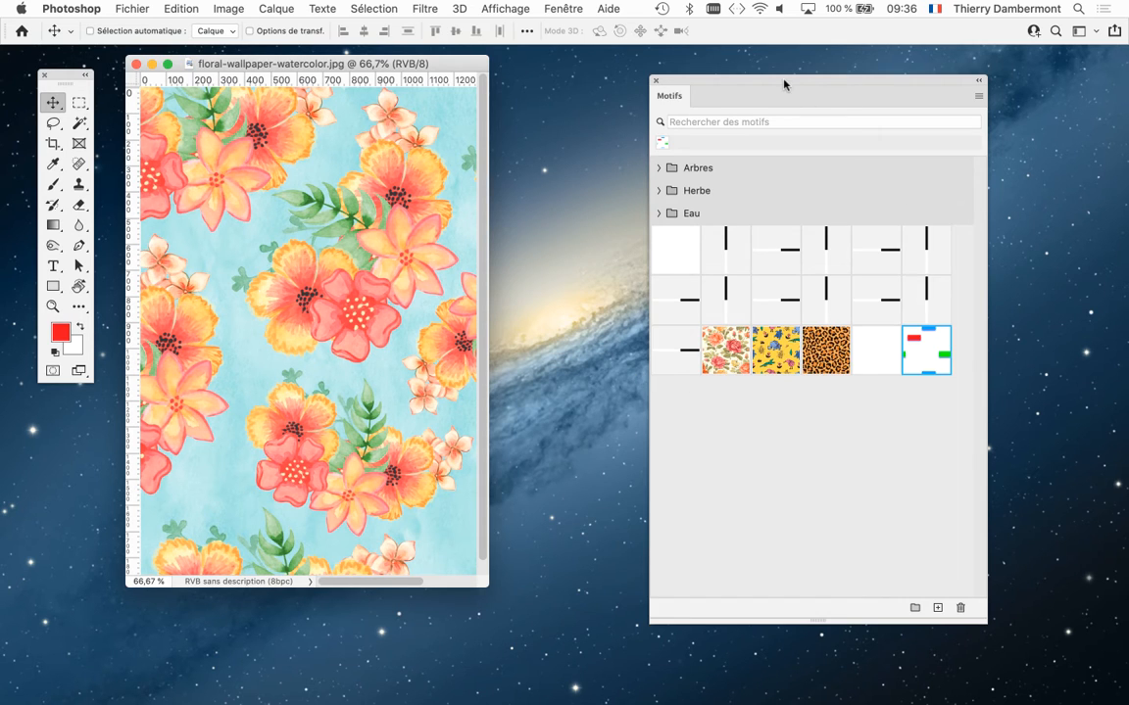
pyautogui.moveTo(784, 85); pyautogui.dragTo(699, 71)
pyautogui.moveTo(900, 608); pyautogui.dragTo(927, 473)
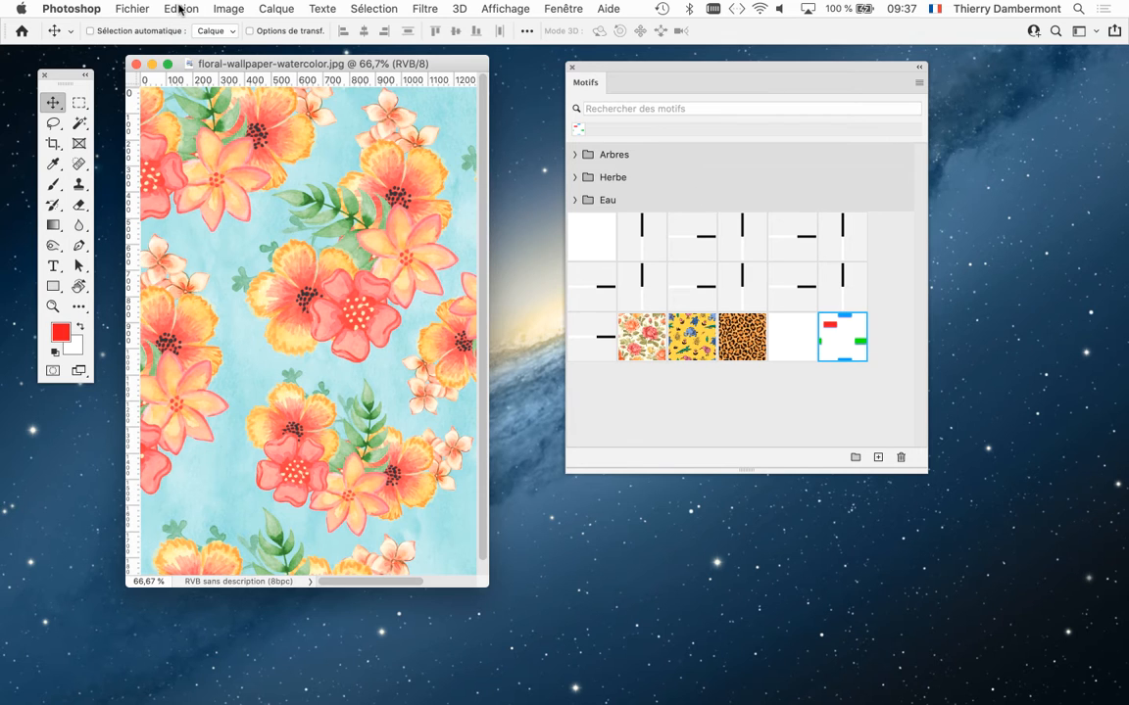
pyautogui.moveTo(280, 64); pyautogui.dragTo(280, 85)
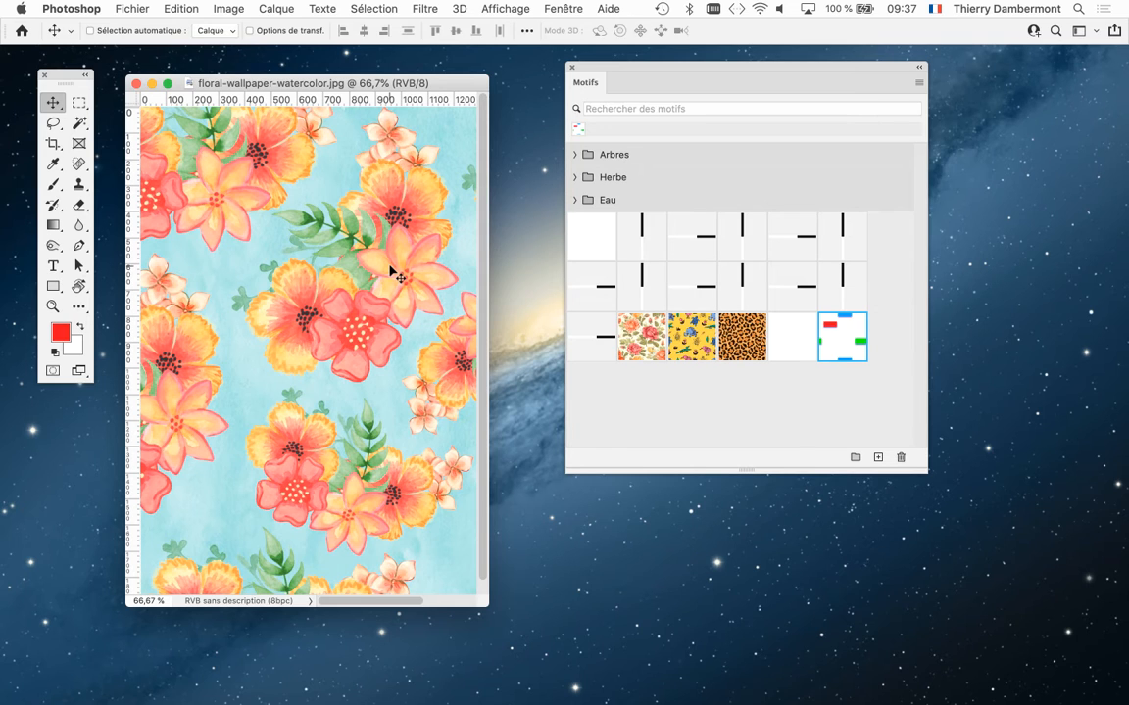
# Create a pattern from the floral image with the name floral-wallpaper-watercolor.jpg, and reposition the Motifs panel.
pyautogui.click(169, 8)
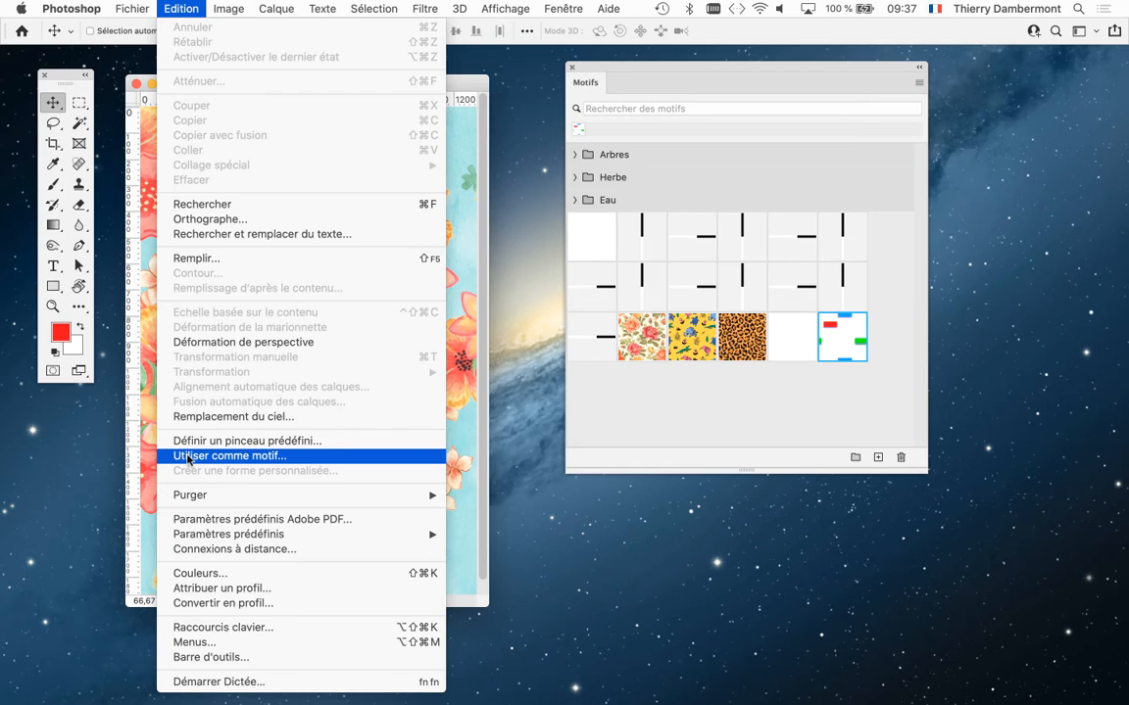
pyautogui.click(647, 65)
pyautogui.moveTo(647, 71); pyautogui.dragTo(610, 81)
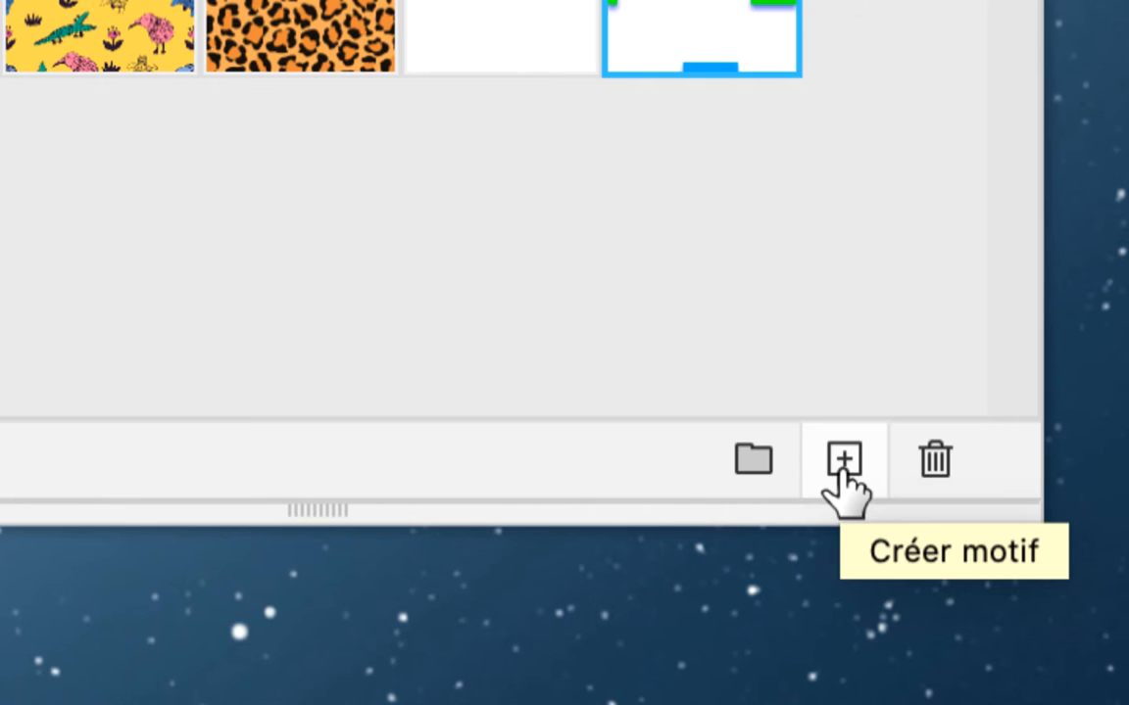
pyautogui.click(841, 468)
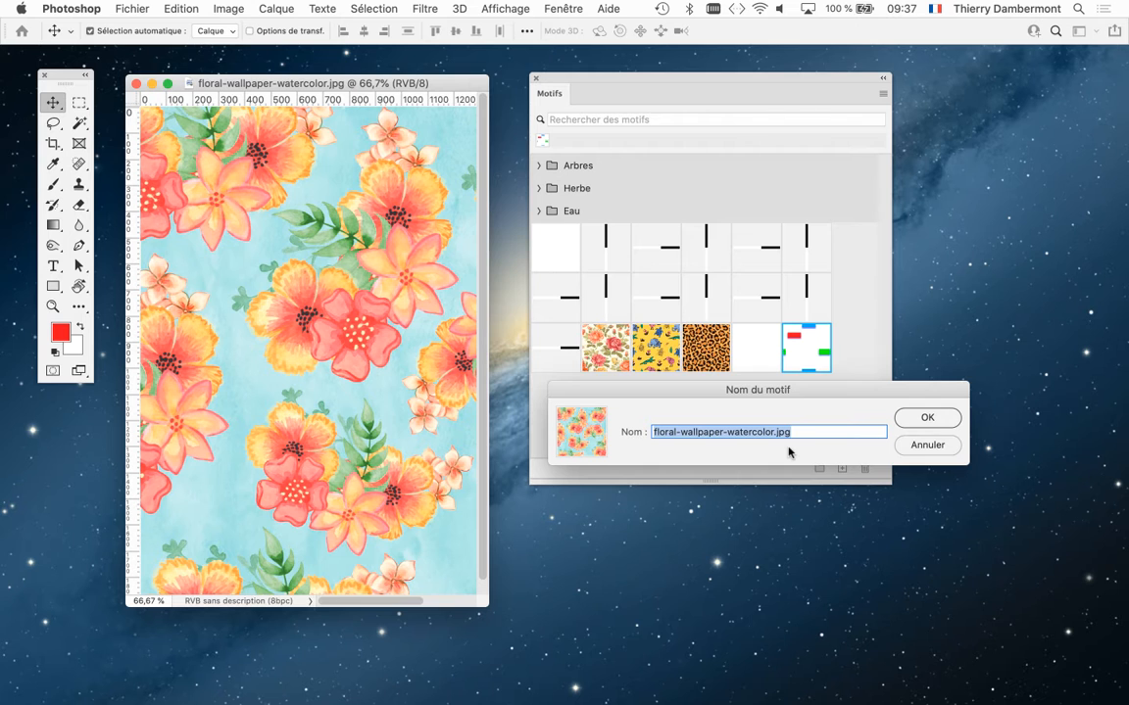
pyautogui.click(924, 419)
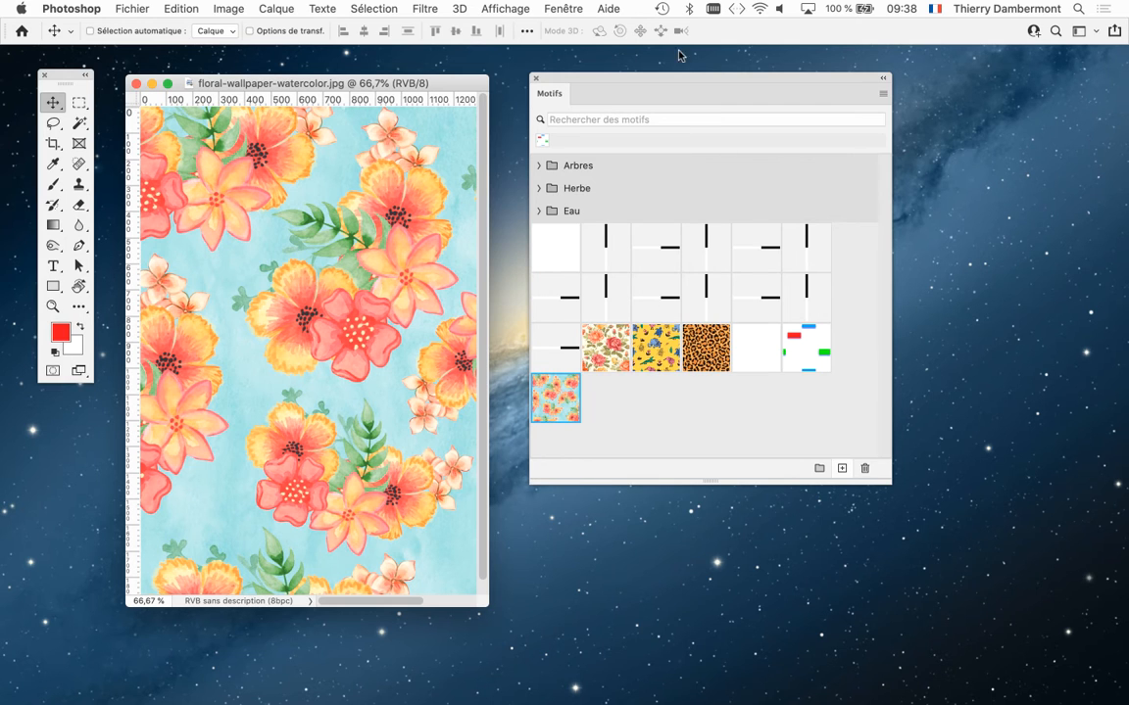
pyautogui.moveTo(676, 80); pyautogui.dragTo(746, 101)
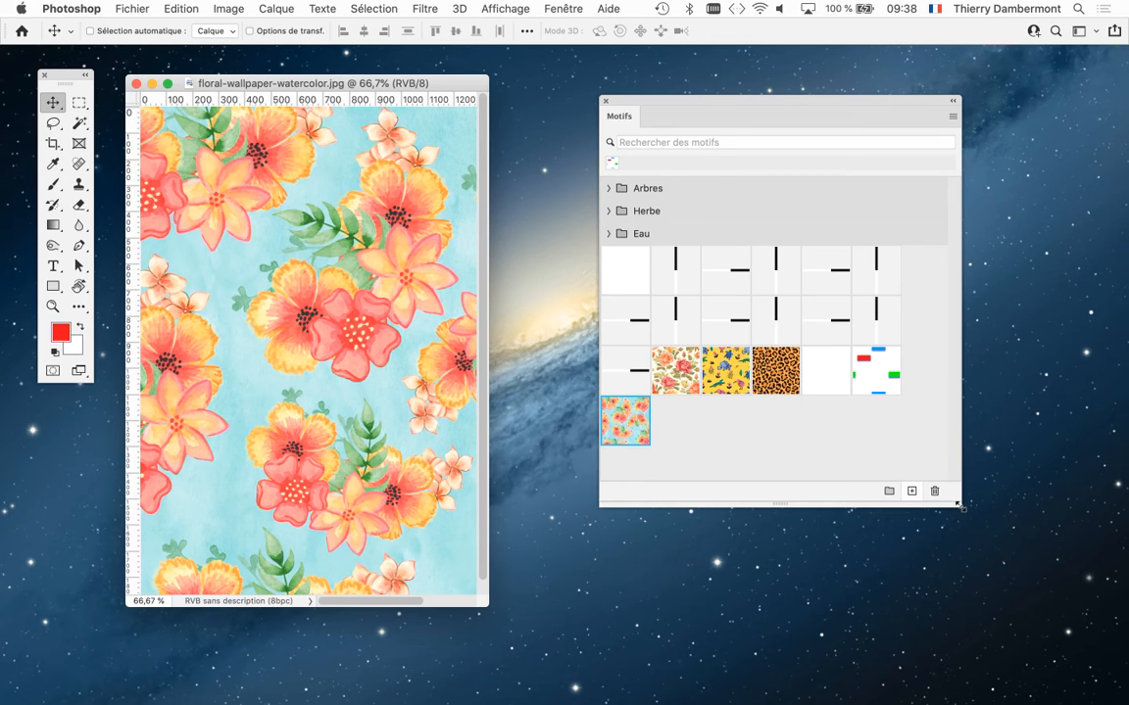
# Close the floral wallpaper image and start a new document.
pyautogui.click(136, 83)
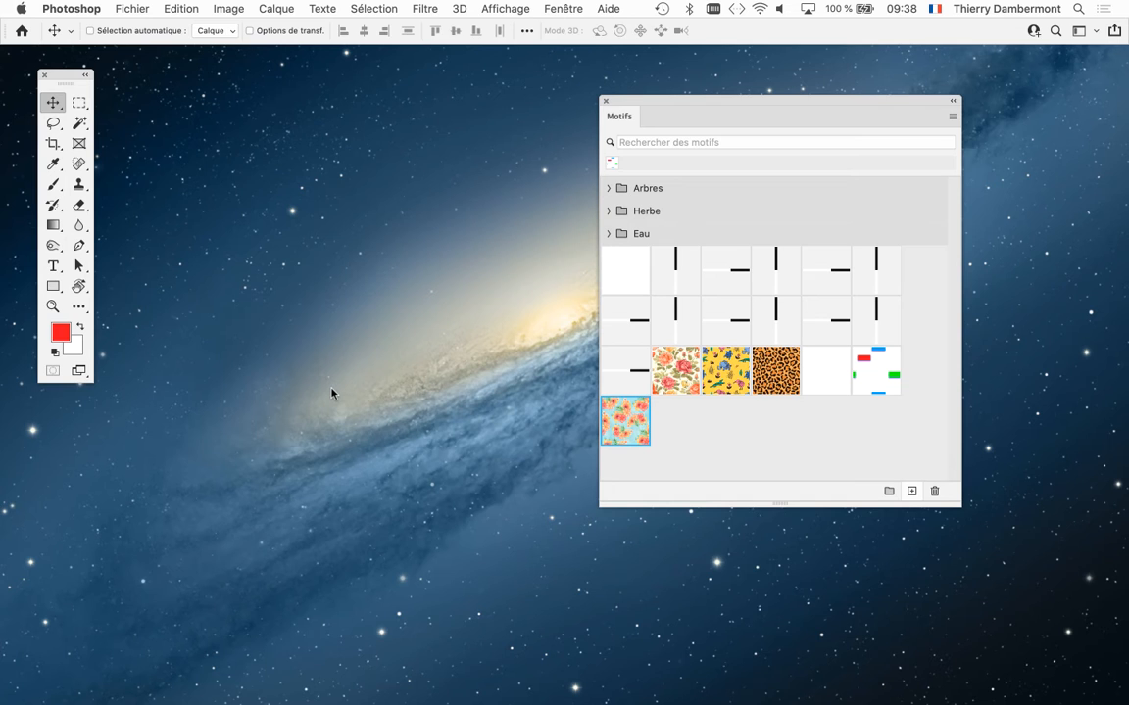
pyautogui.click(131, 9)
pyautogui.click(145, 29)
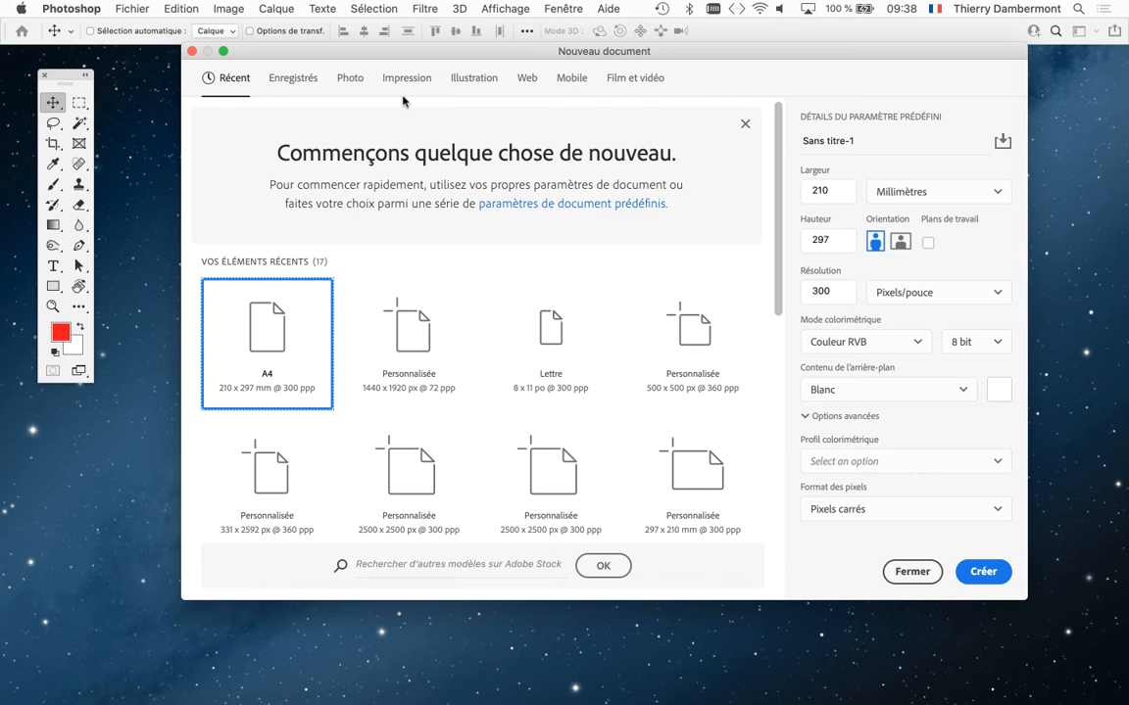
pyautogui.press('super')
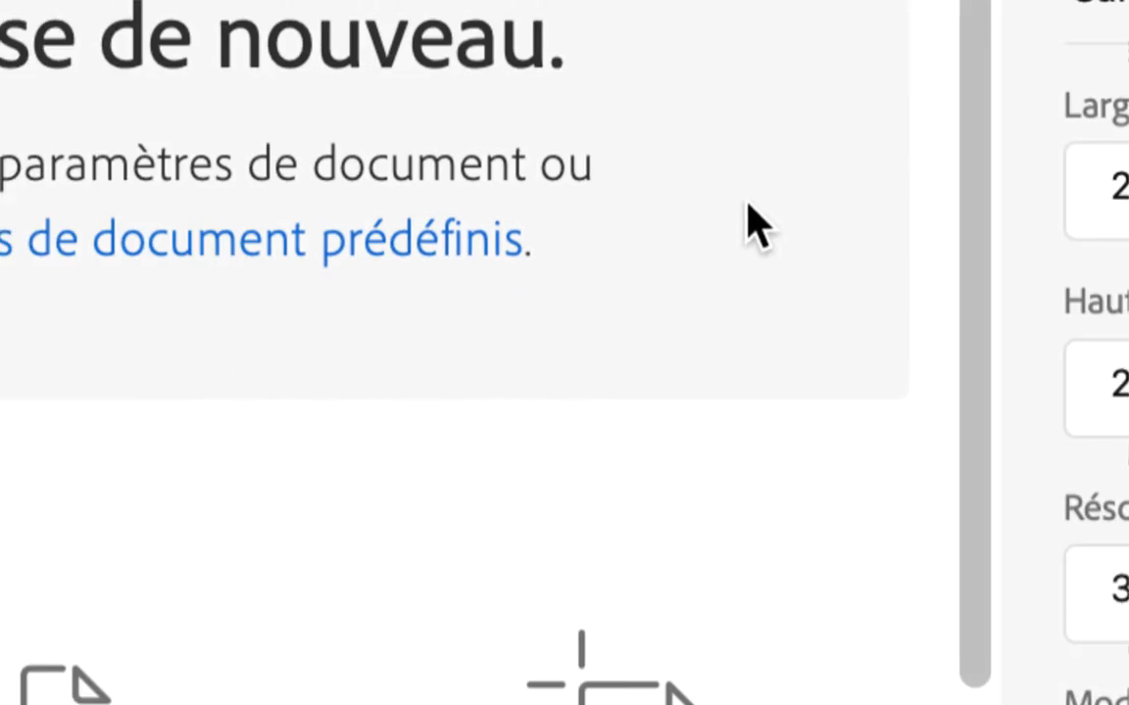
# Enter 2000 for the new document's width and 3000 for its height, and change the units to pixels.
pyautogui.moveTo(1128, 193); pyautogui.dragTo(1068, 172)
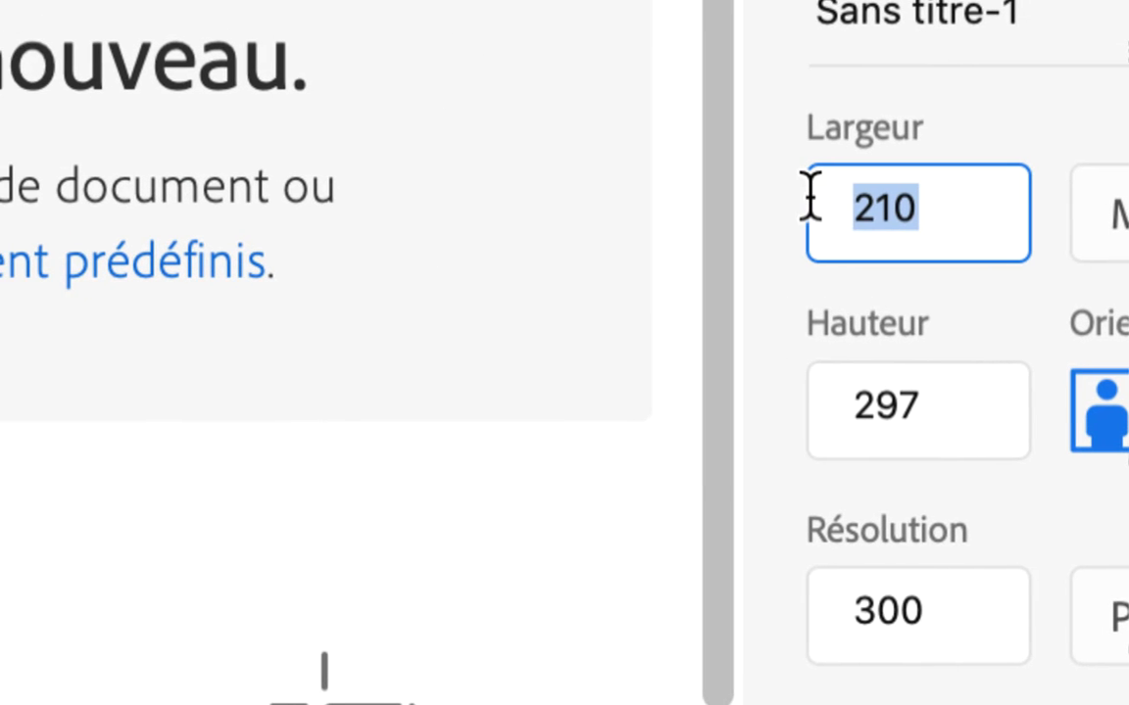
pyautogui.write('2000')
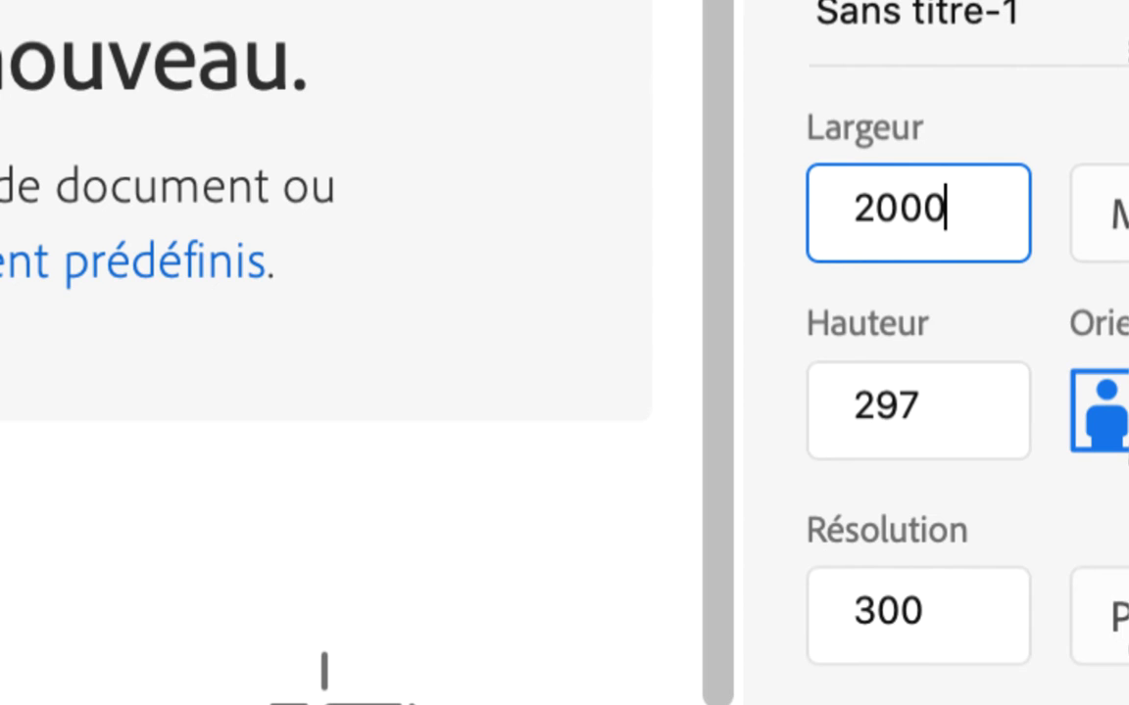
pyautogui.moveTo(921, 408); pyautogui.dragTo(809, 406)
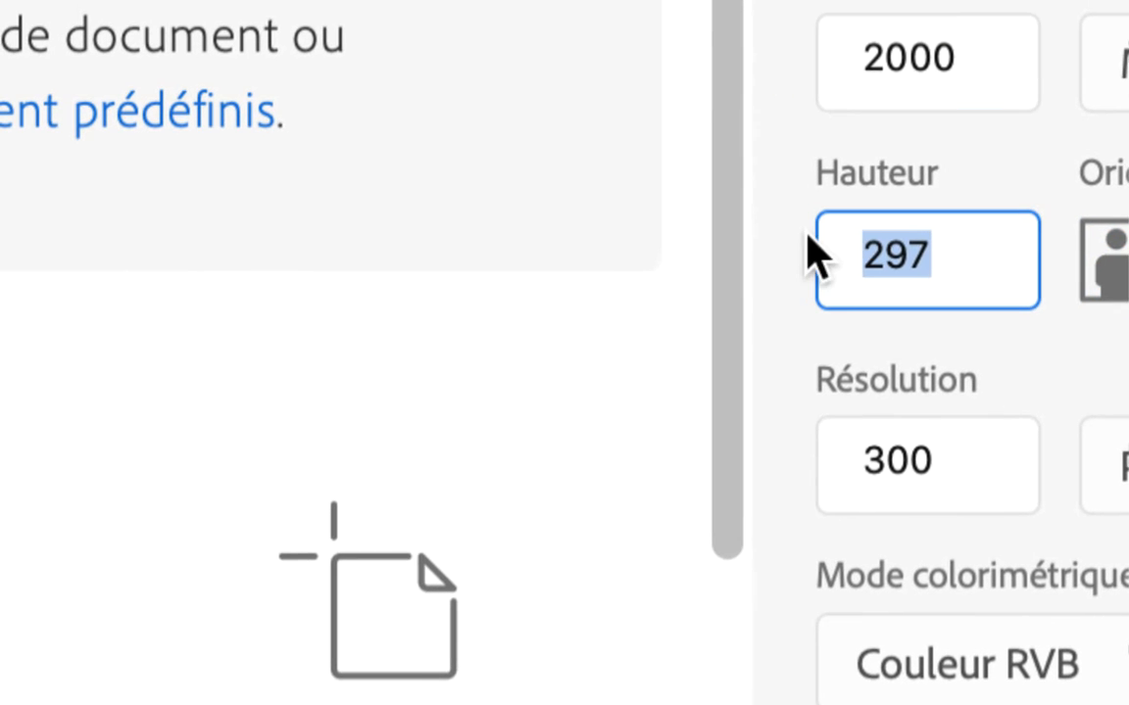
pyautogui.write('3000')
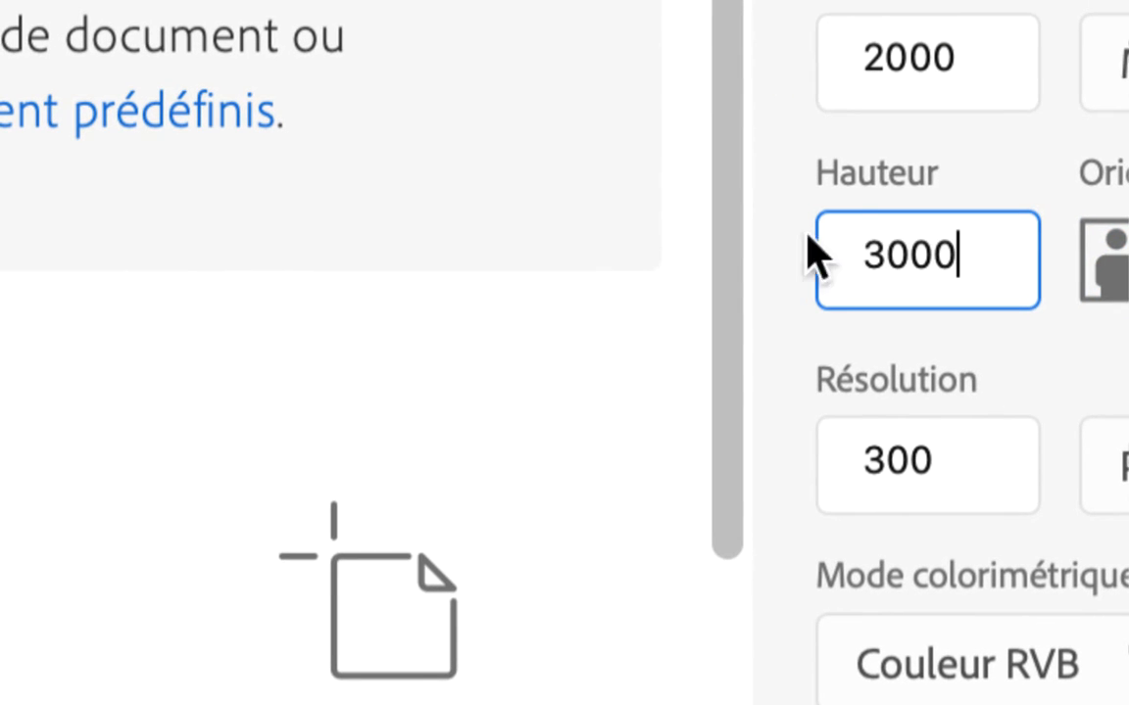
pyautogui.click(843, 65)
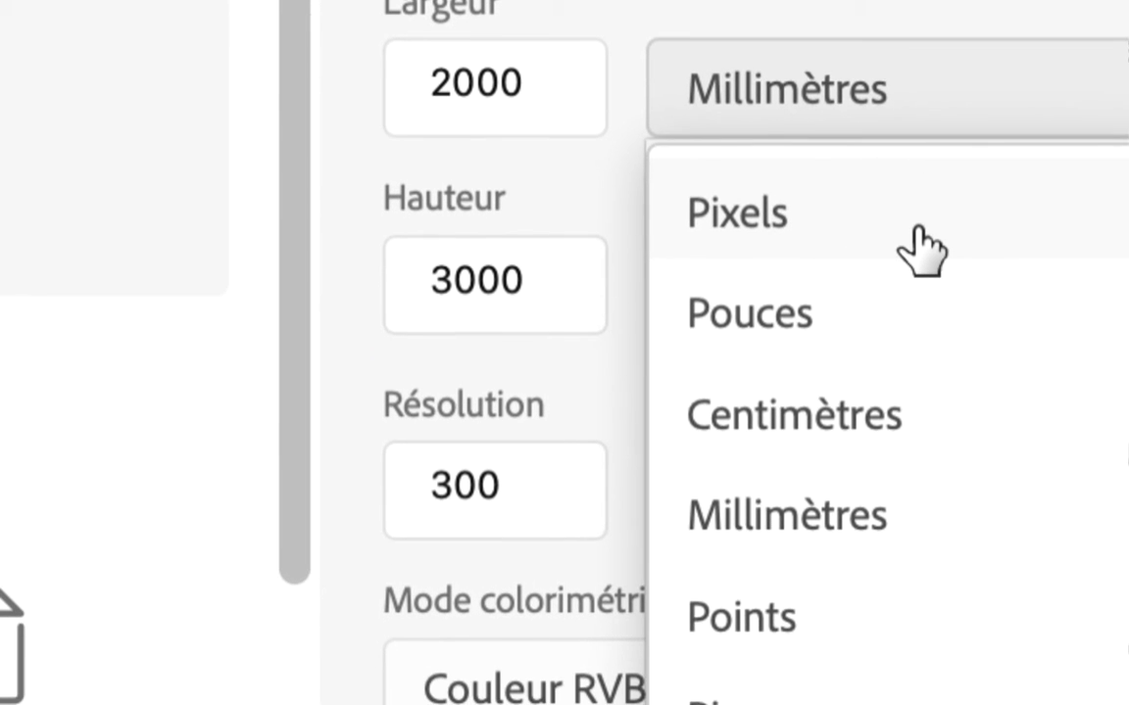
pyautogui.click(921, 250)
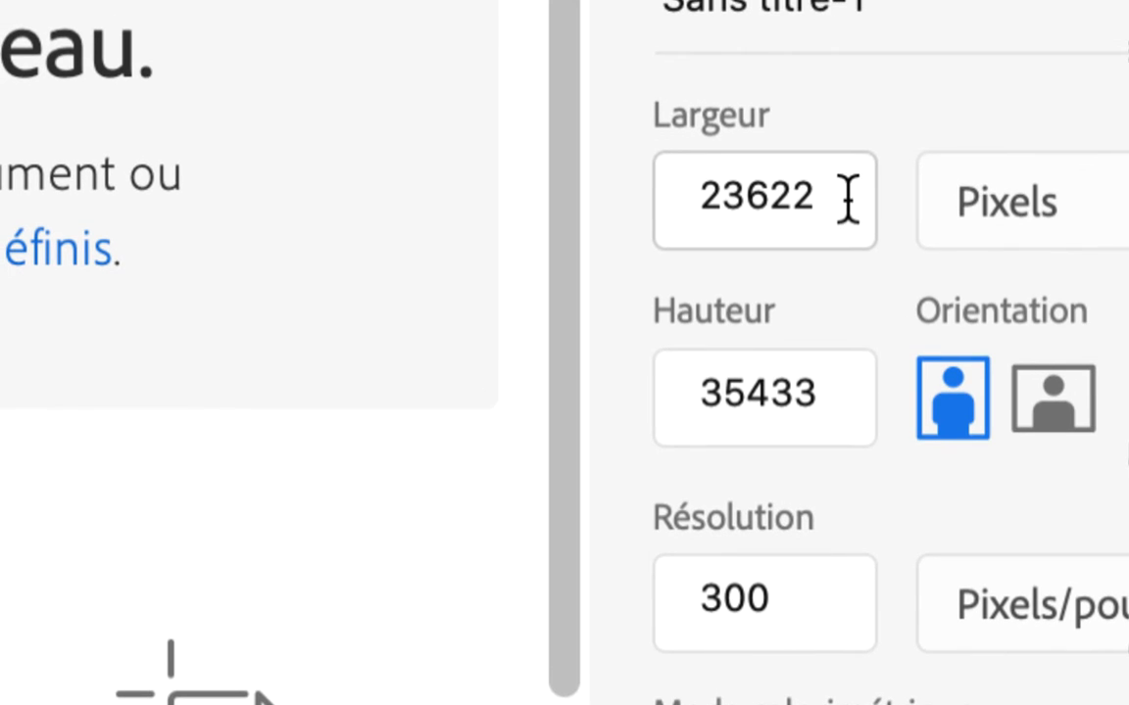
# Set the width to 2000 pixels and the height to 3000 pixels, and create the document.
pyautogui.moveTo(656, 199); pyautogui.dragTo(814, 199)
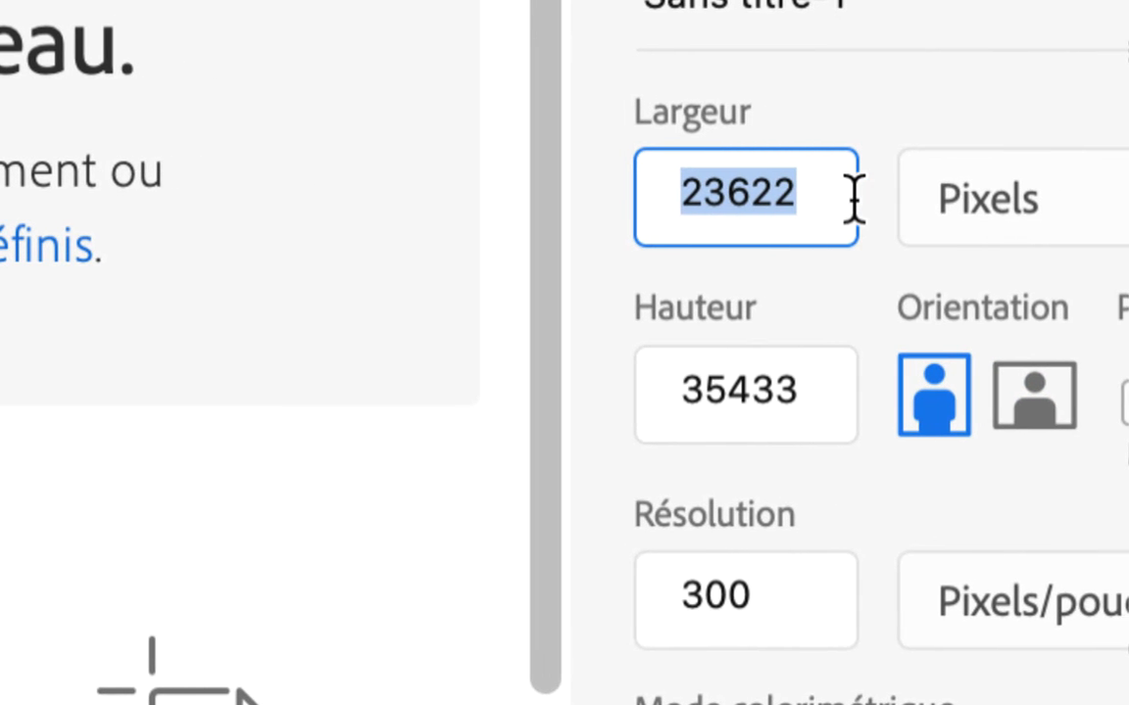
pyautogui.write('2000')
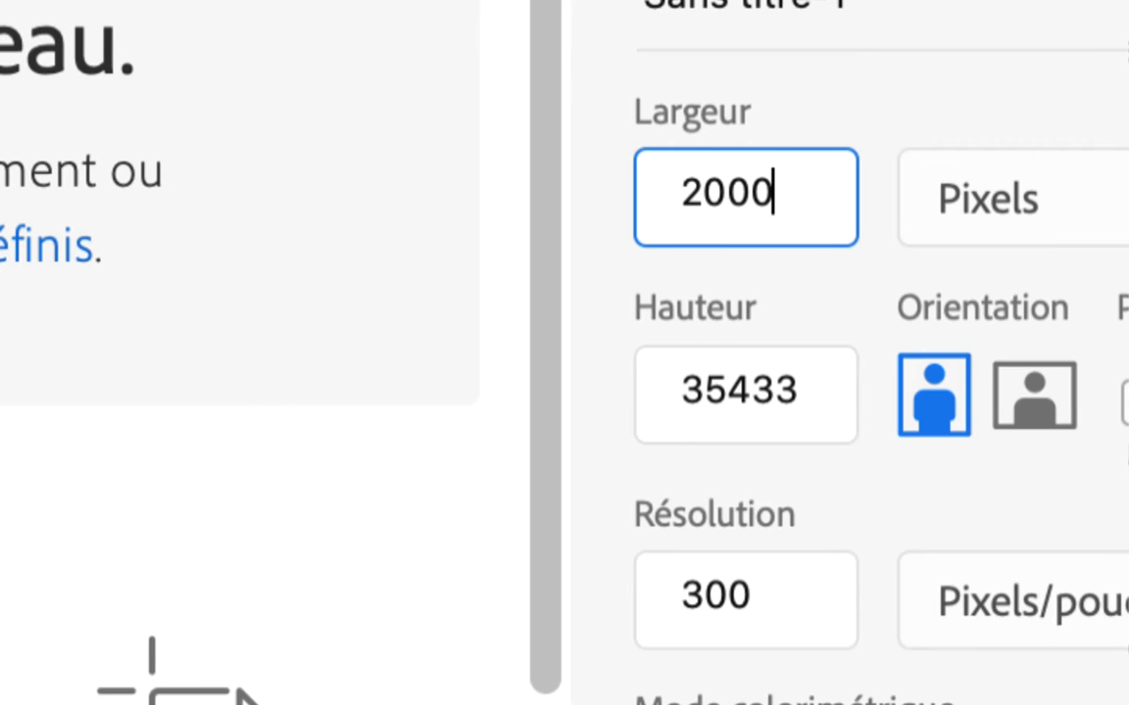
pyautogui.click(629, 306)
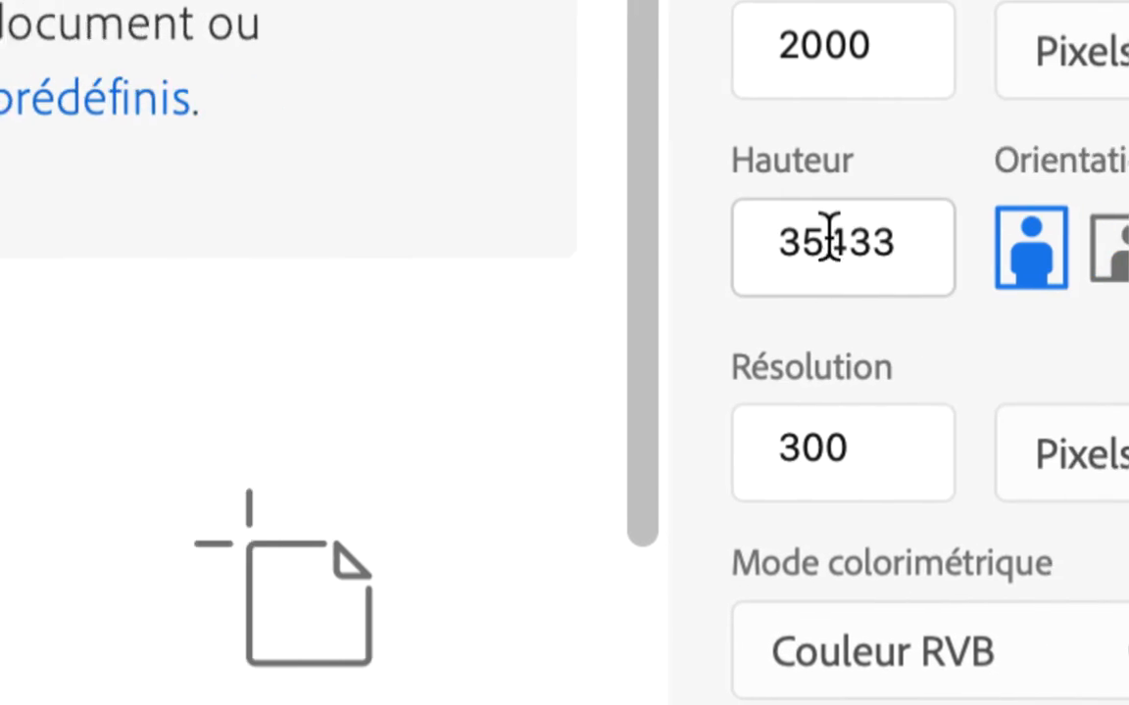
pyautogui.doubleClick(720, 239)
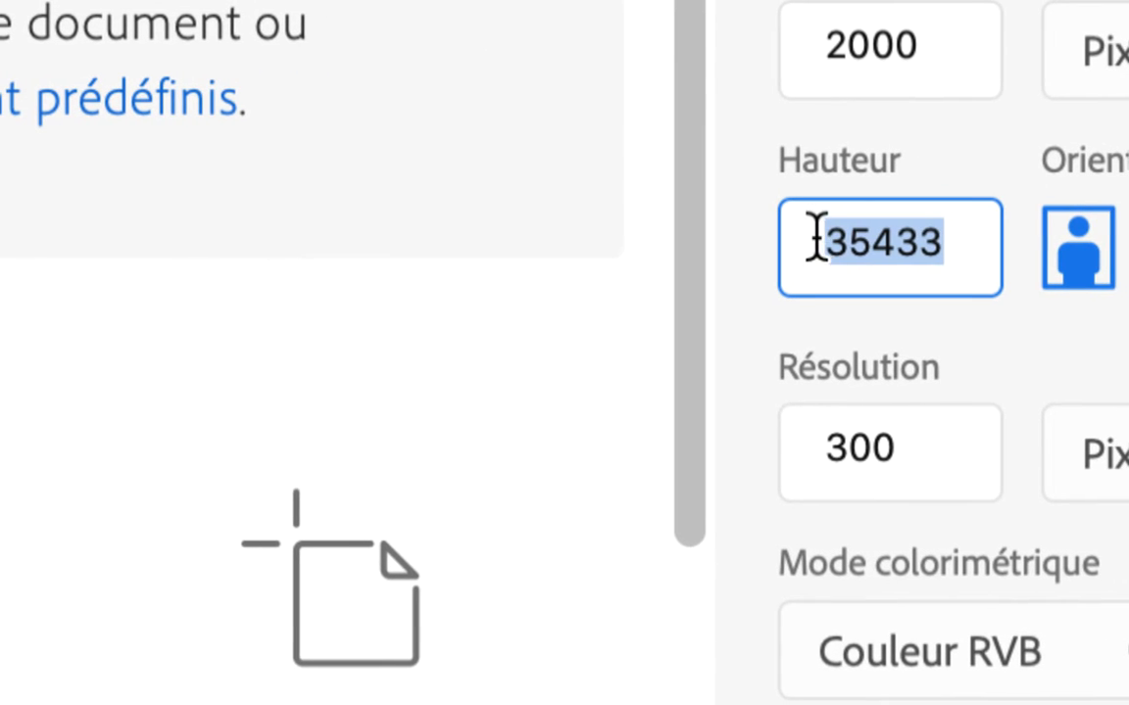
pyautogui.write('3000')
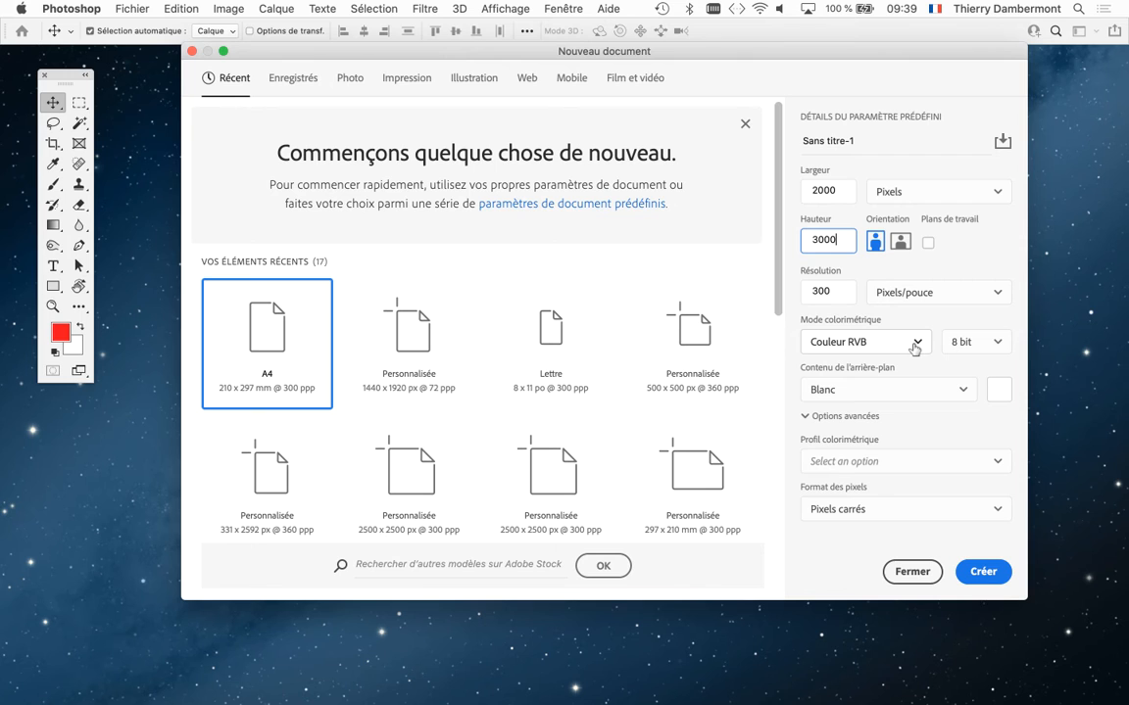
pyautogui.click(986, 574)
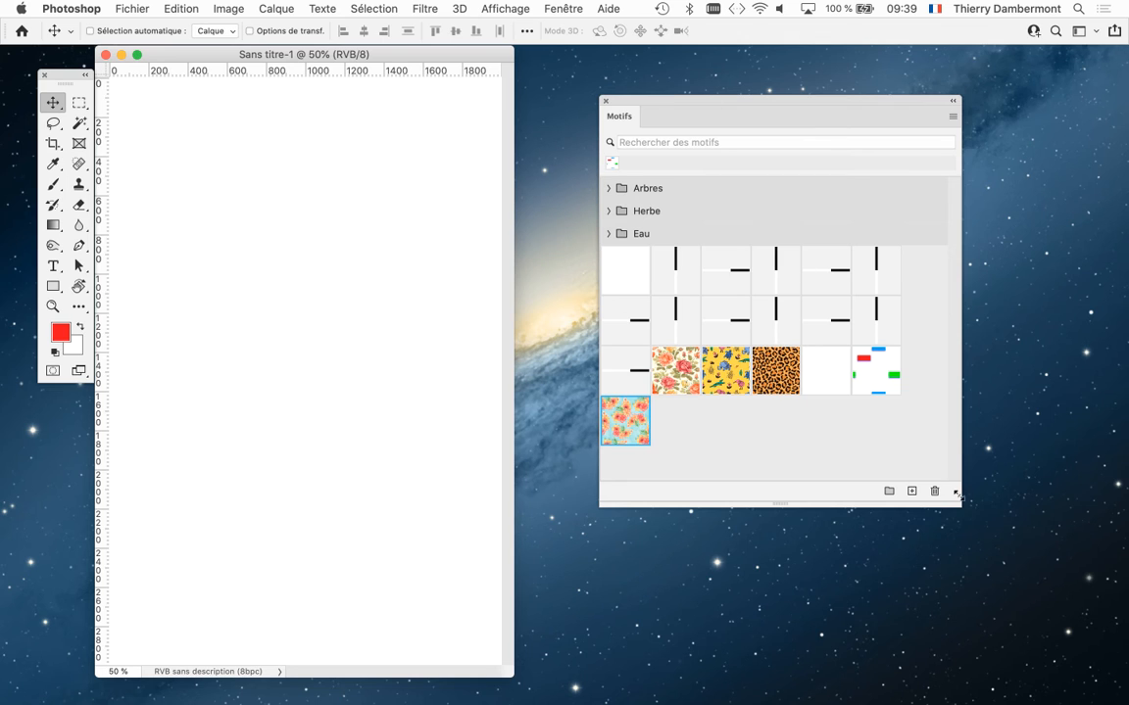
# Narrow the Motifs panel, move it away from the blank document, and show the Calques panel.
pyautogui.moveTo(959, 507); pyautogui.dragTo(894, 505)
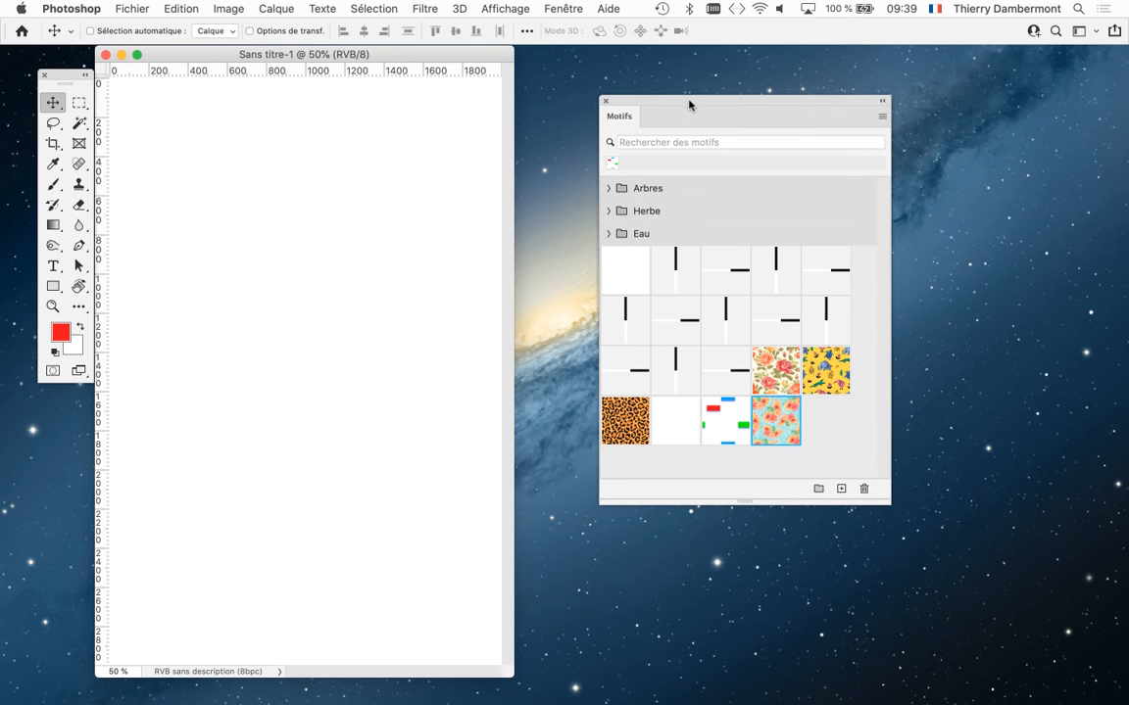
pyautogui.moveTo(688, 102); pyautogui.dragTo(893, 71)
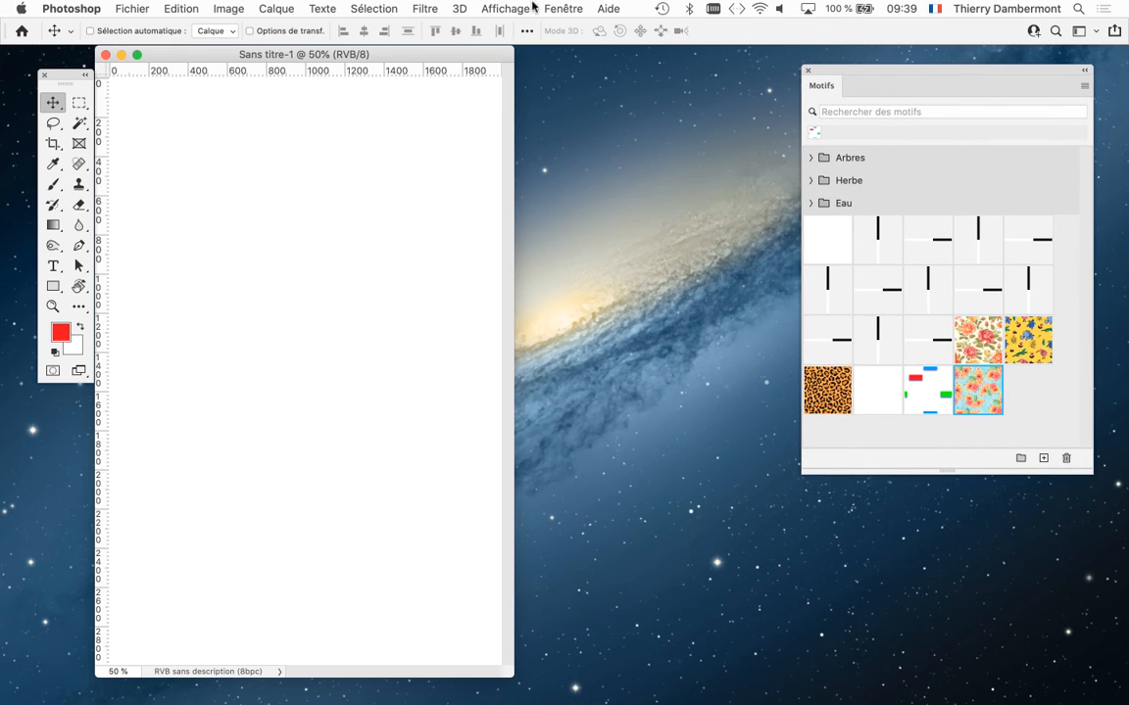
pyautogui.click(564, 8)
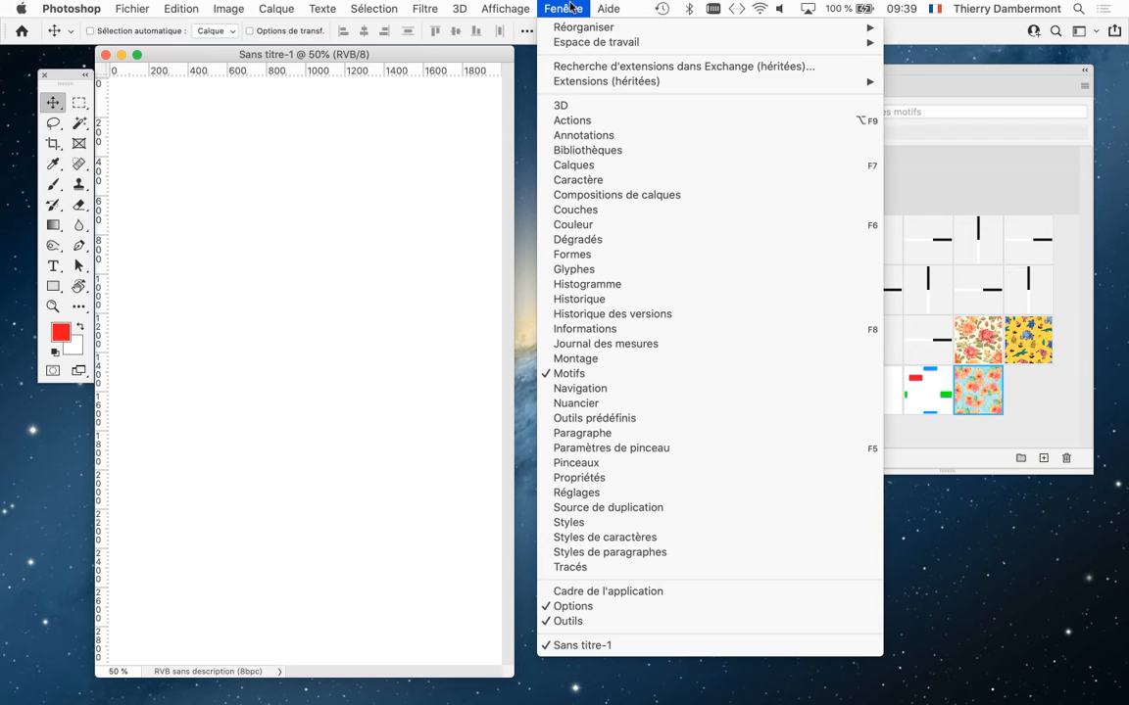
pyautogui.click(593, 163)
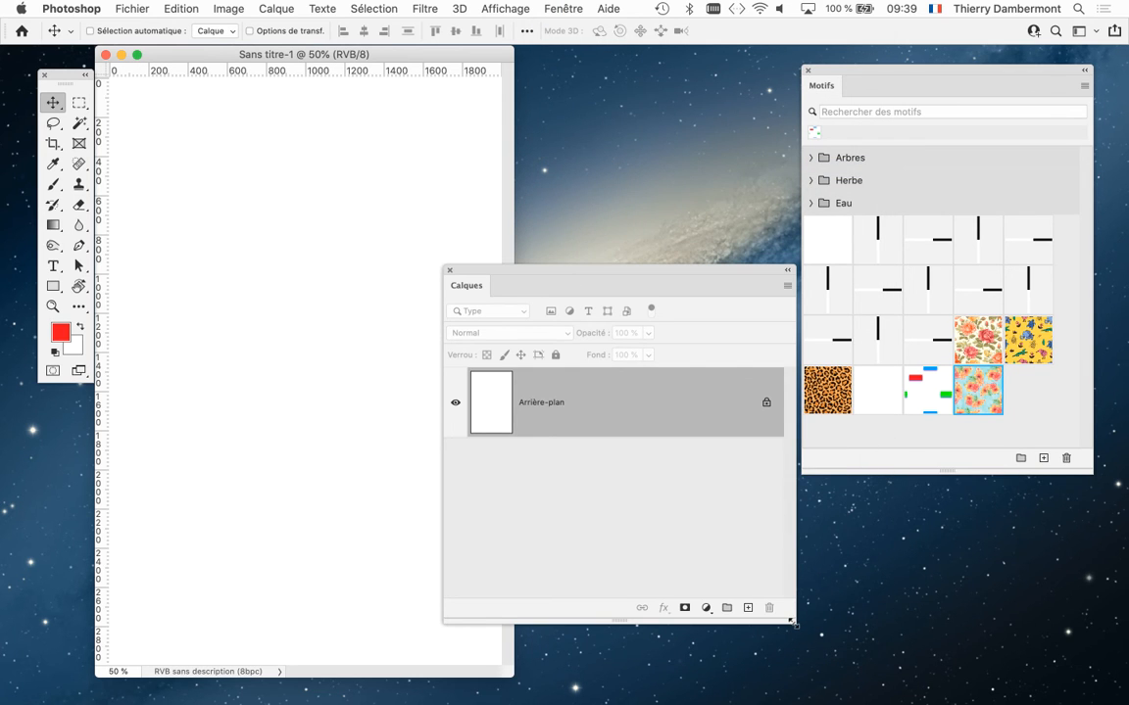
# Shrink the Calques panel and move it up between the document and the Motifs panel.
pyautogui.moveTo(792, 622); pyautogui.dragTo(723, 627)
pyautogui.moveTo(549, 269); pyautogui.dragTo(565, 114)
pyautogui.click(739, 132)
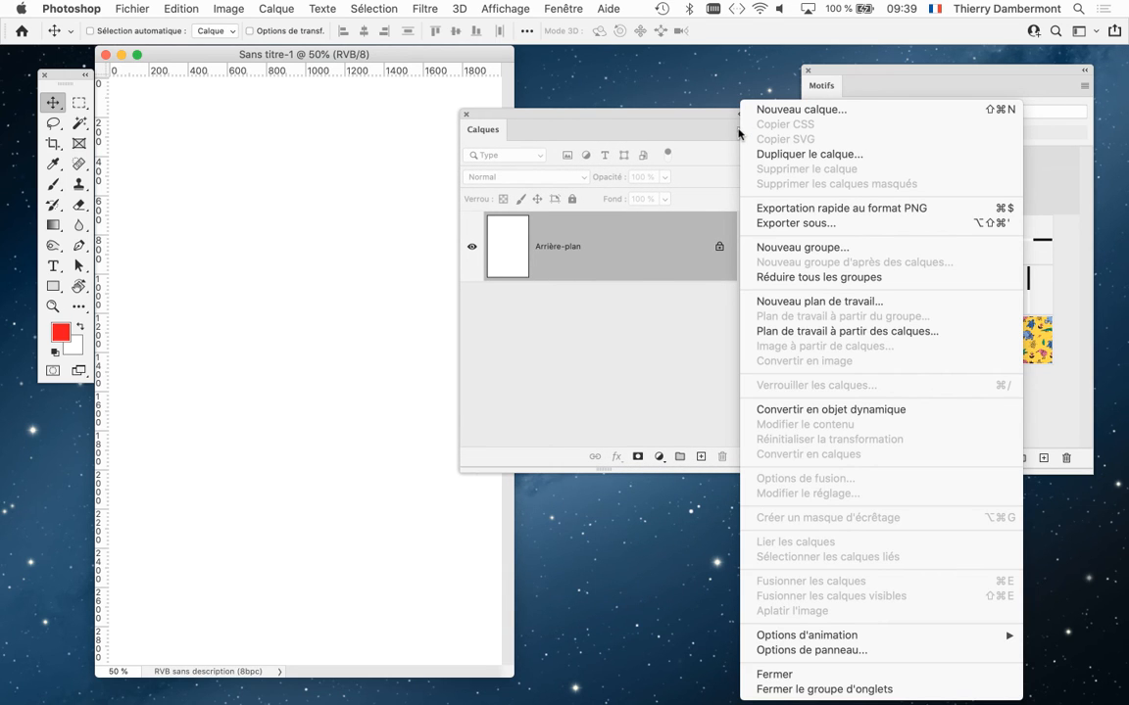
pyautogui.click(632, 106)
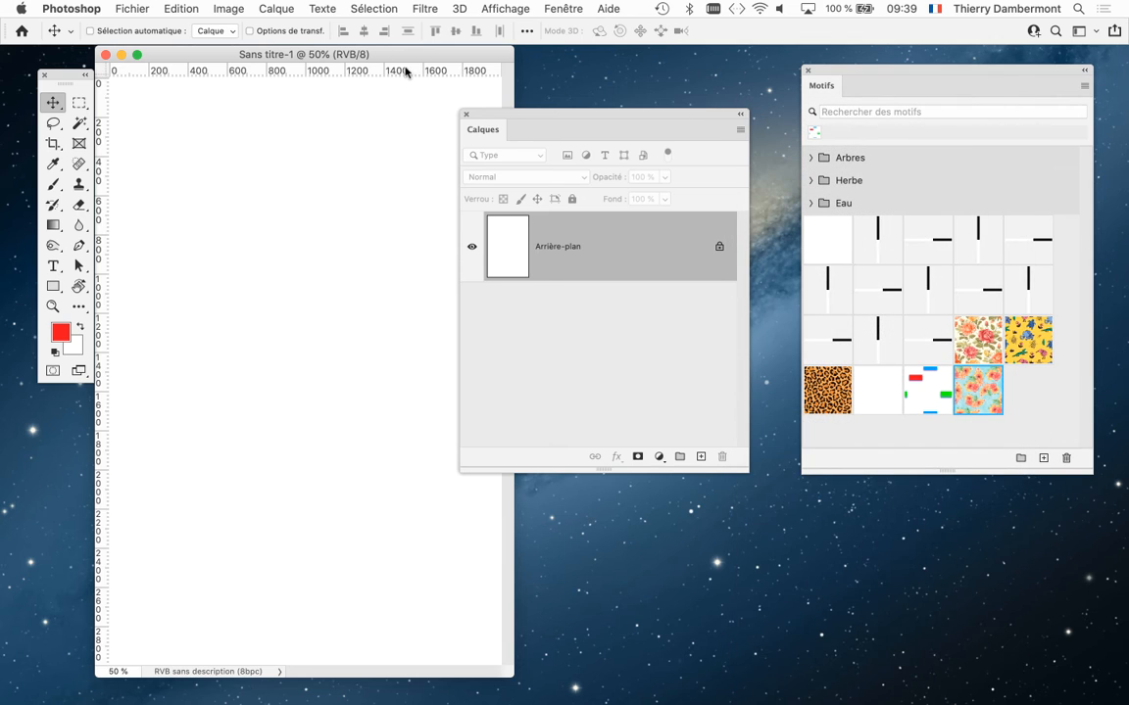
# Create a Motif fill layer above the background, keeping the default name, Normal mode and 100% opacity.
pyautogui.click(289, 9)
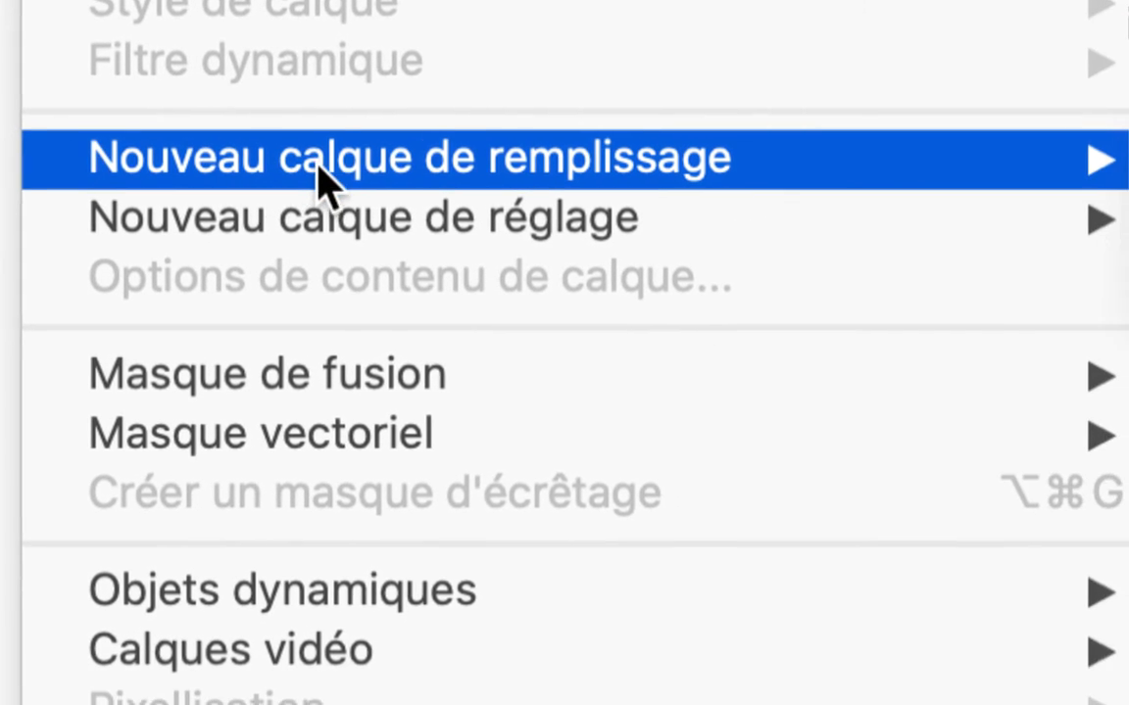
pyautogui.moveTo(579, 176)
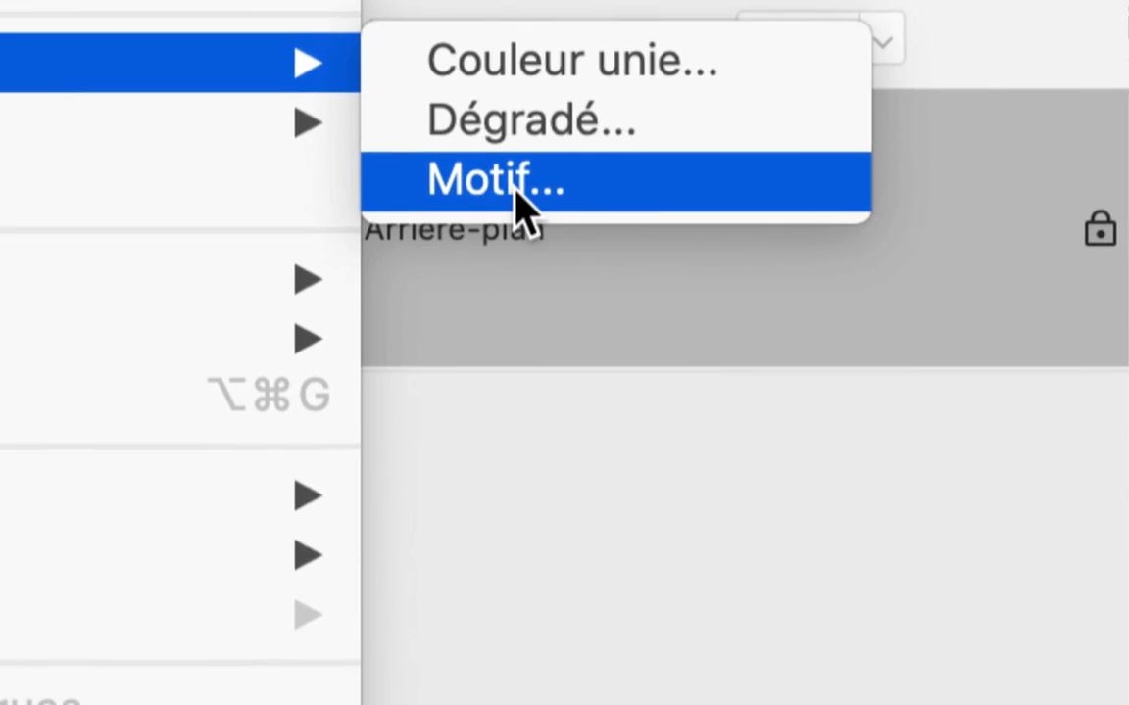
pyautogui.click(534, 191)
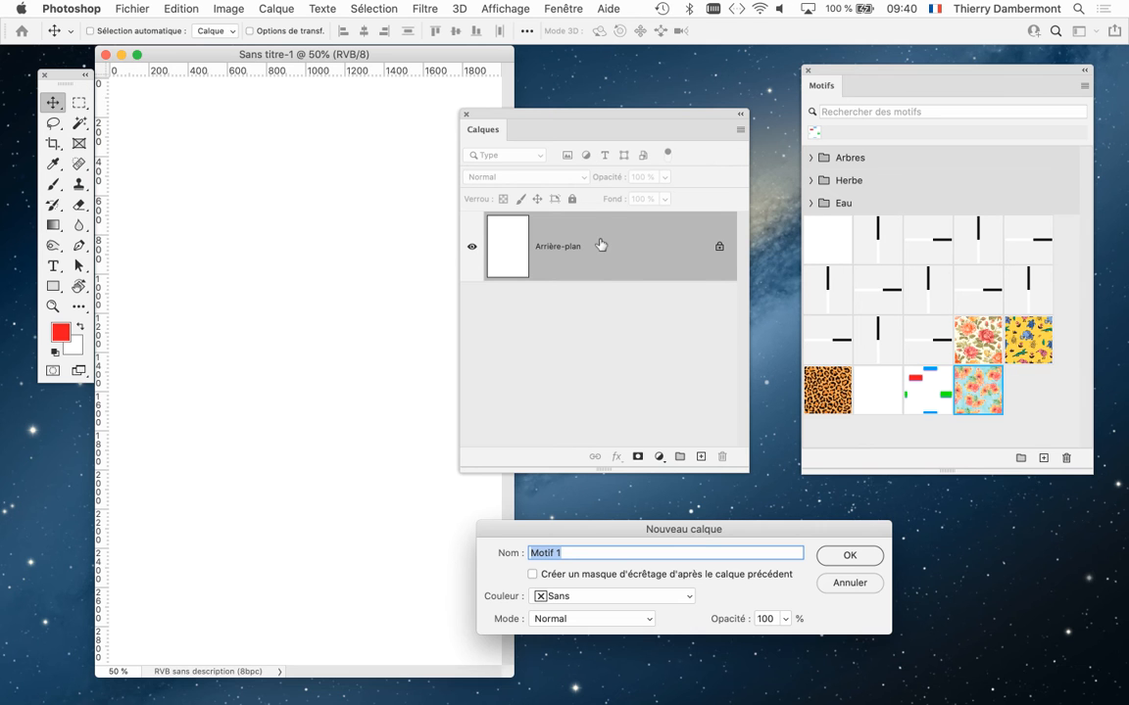
pyautogui.moveTo(586, 529); pyautogui.dragTo(316, 151)
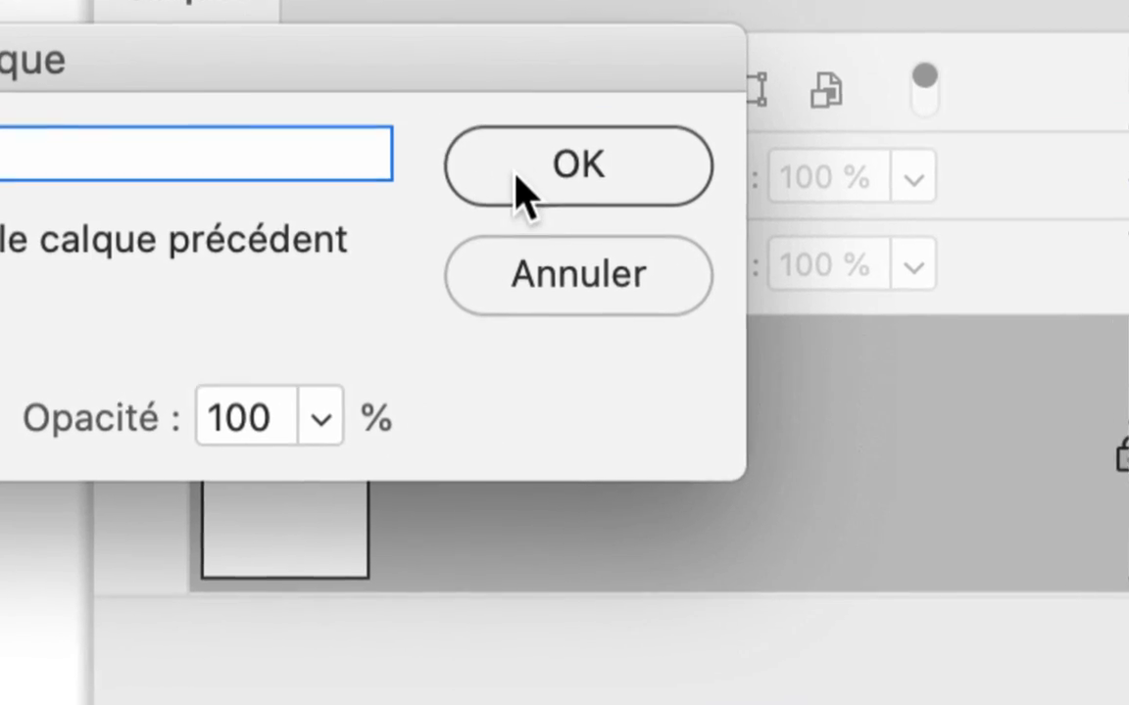
pyautogui.click(1128, 170)
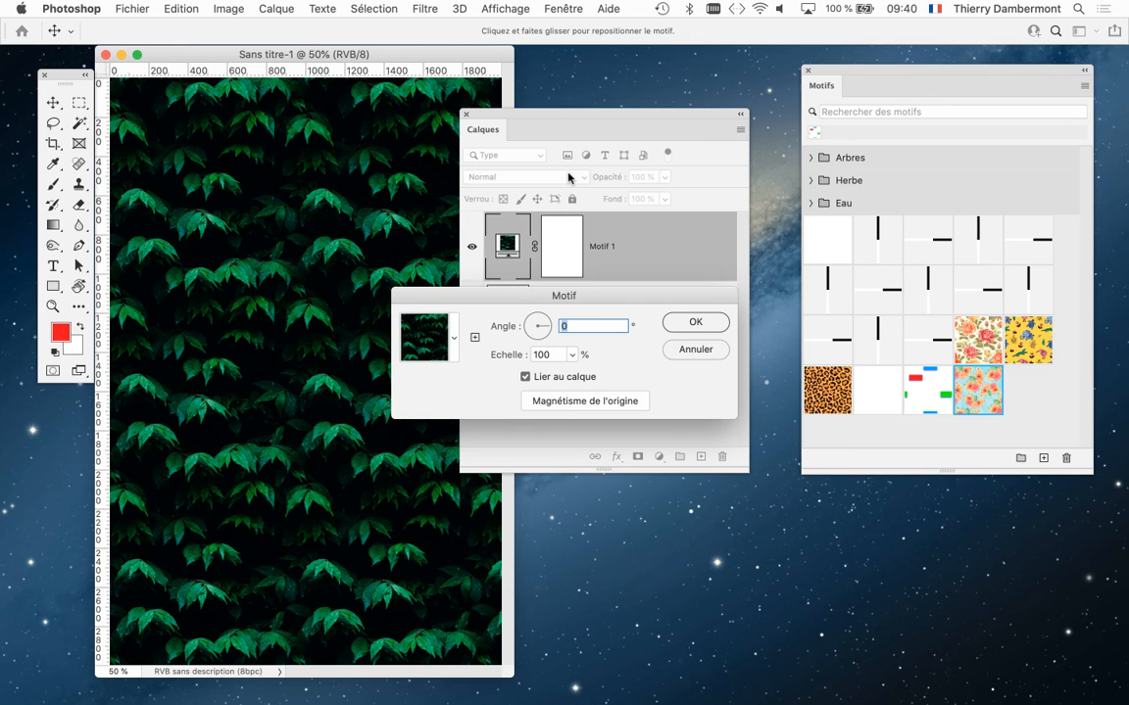
# Fill the new layer with the floral-wallpaper-watercolor.jpg pattern at 100% scale, and move the Calques panel clear of the document.
pyautogui.moveTo(508, 300); pyautogui.dragTo(478, 202)
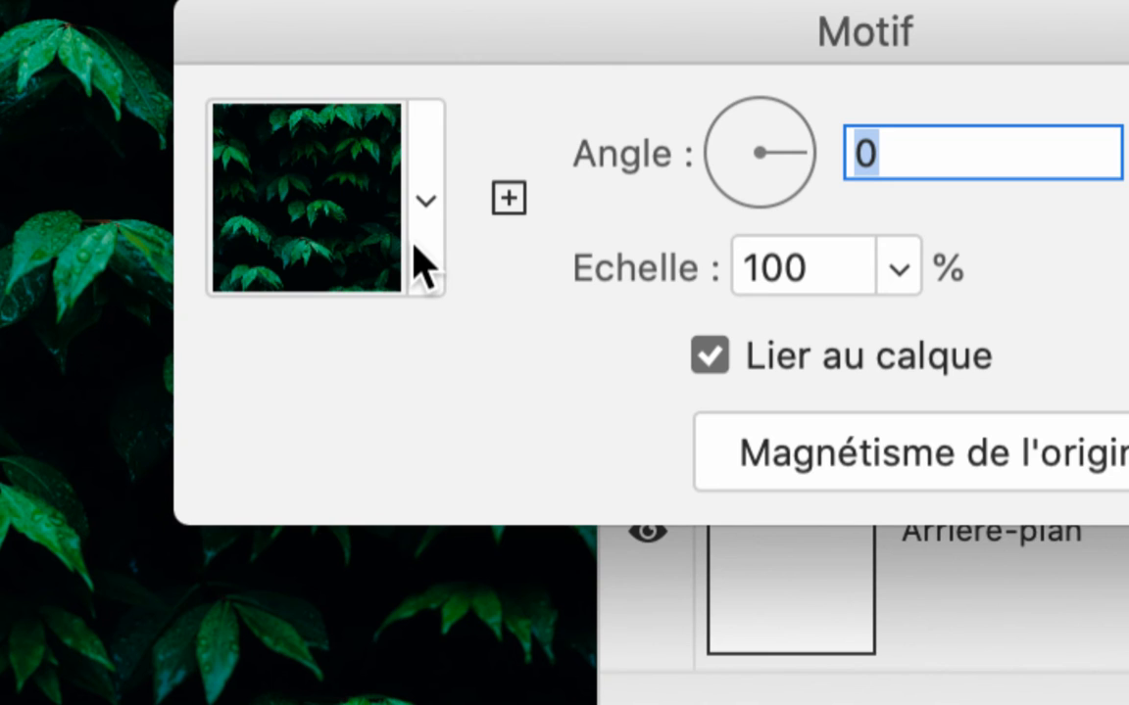
pyautogui.click(416, 247)
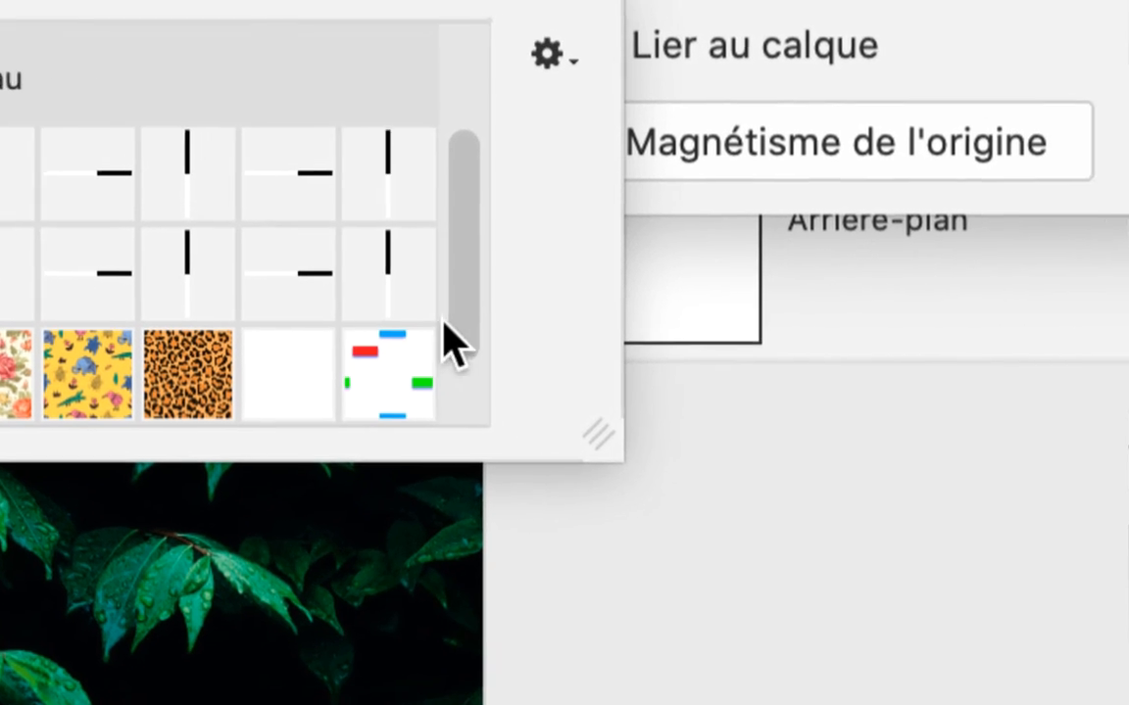
pyautogui.moveTo(572, 509); pyautogui.dragTo(562, 610)
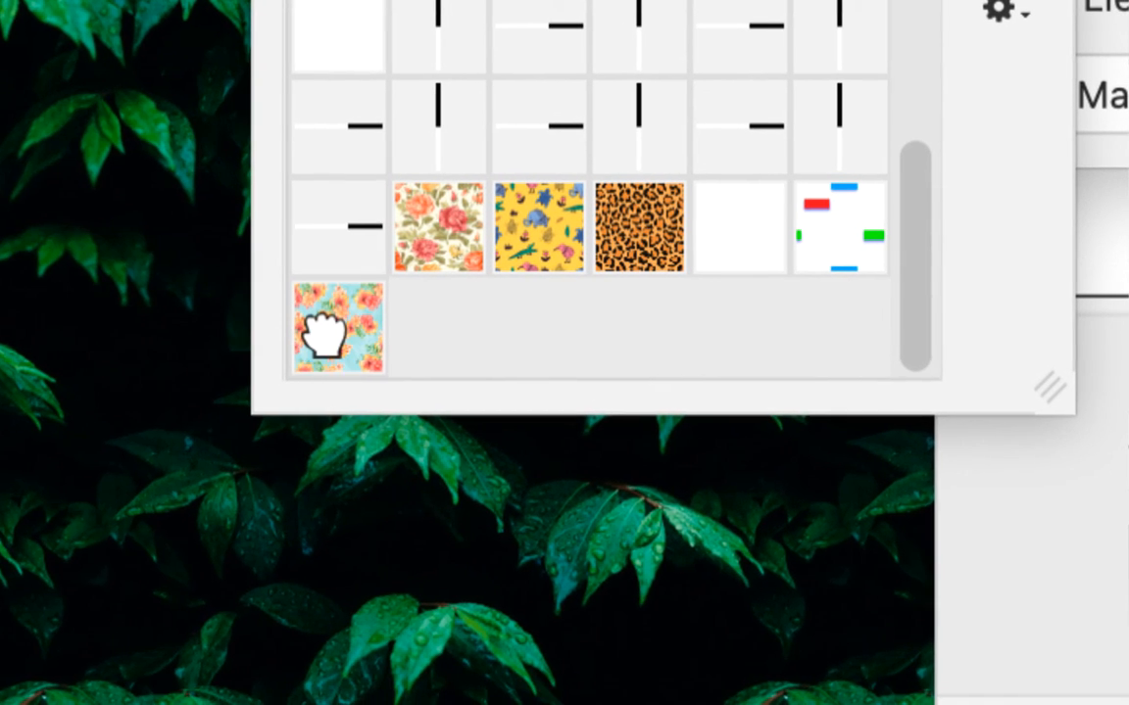
pyautogui.click(322, 331)
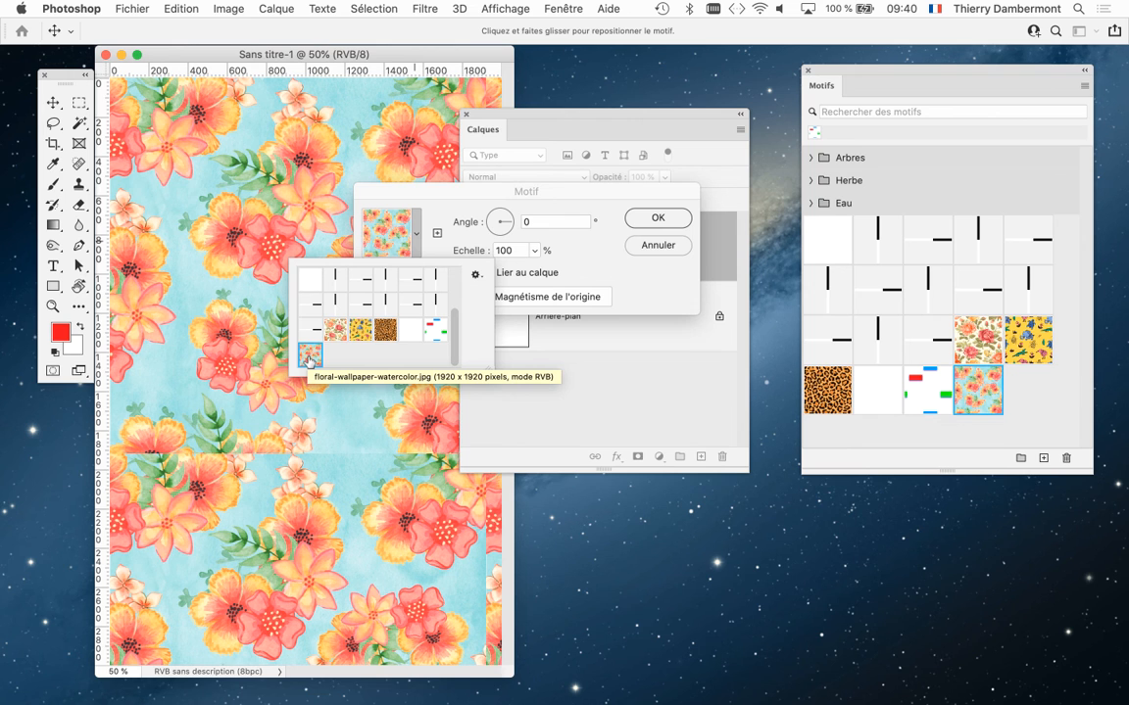
pyautogui.click(657, 220)
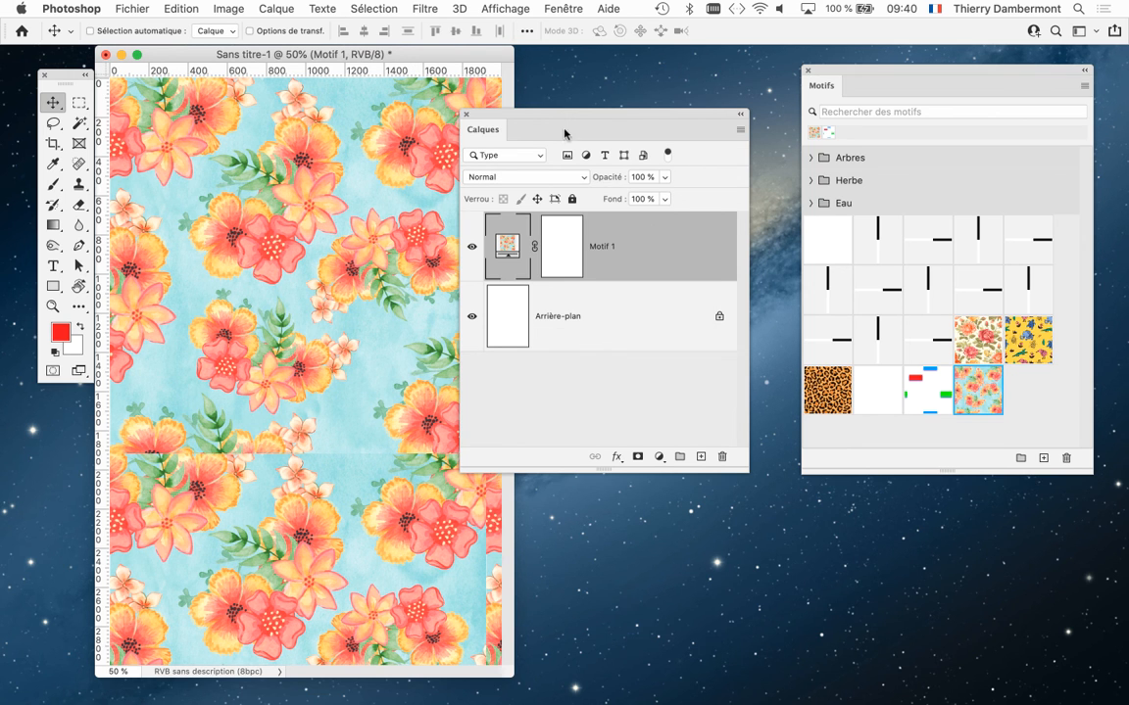
pyautogui.moveTo(549, 117); pyautogui.dragTo(683, 83)
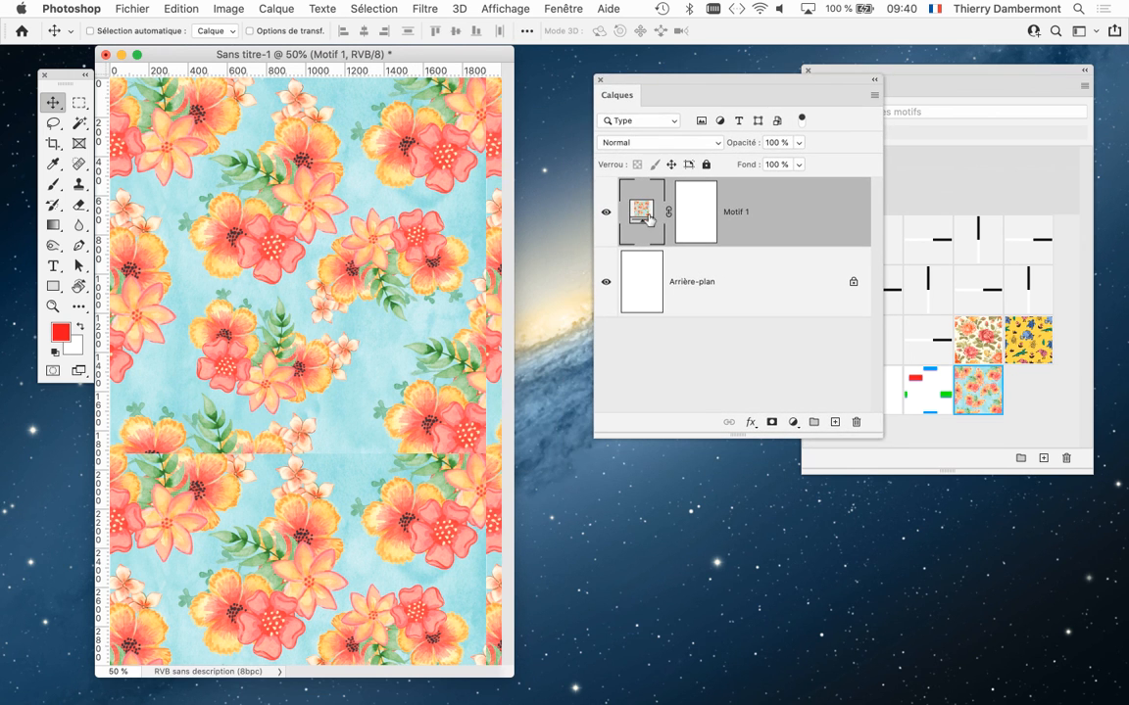